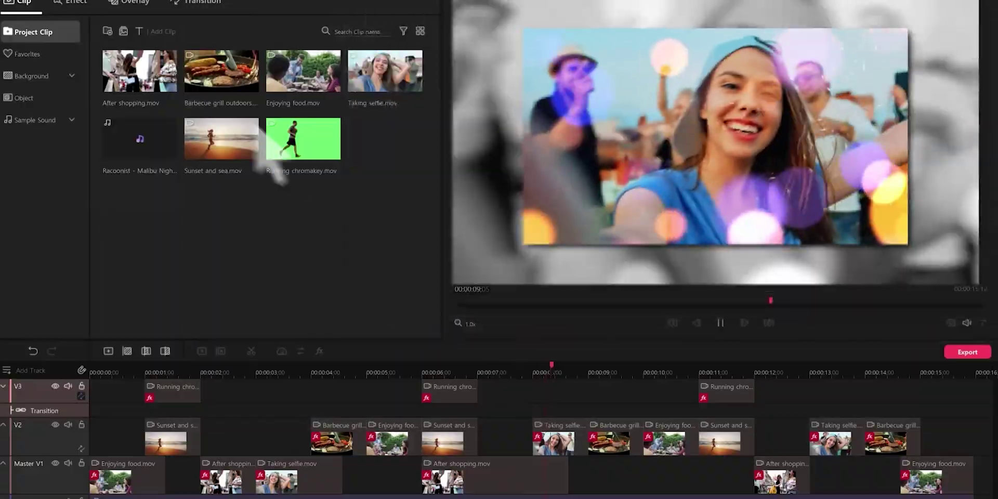
click(143, 53)
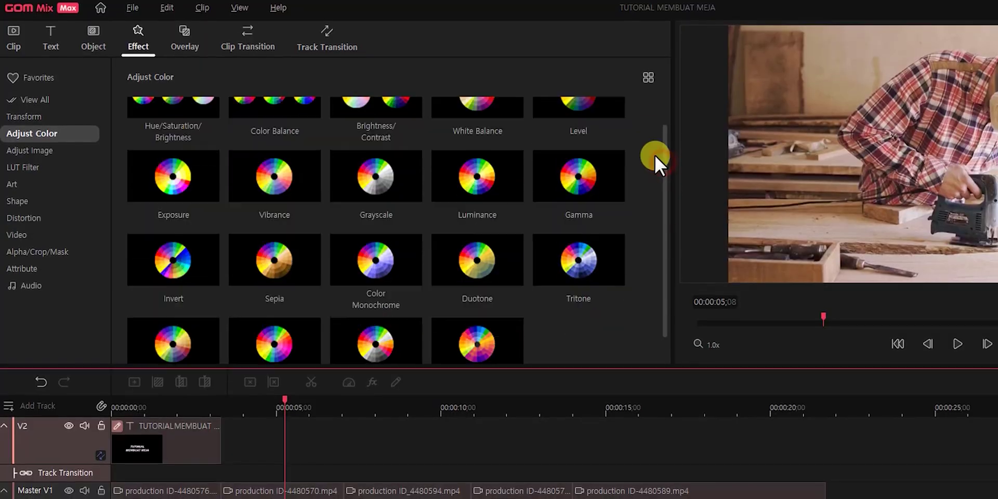
scroll(654, 154, up, 2)
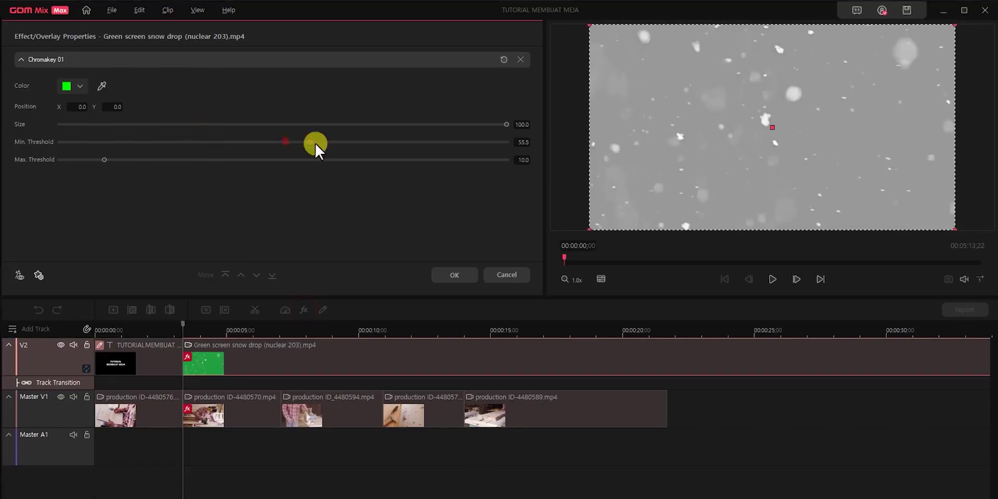
drag(314, 142, 293, 138)
click(453, 272)
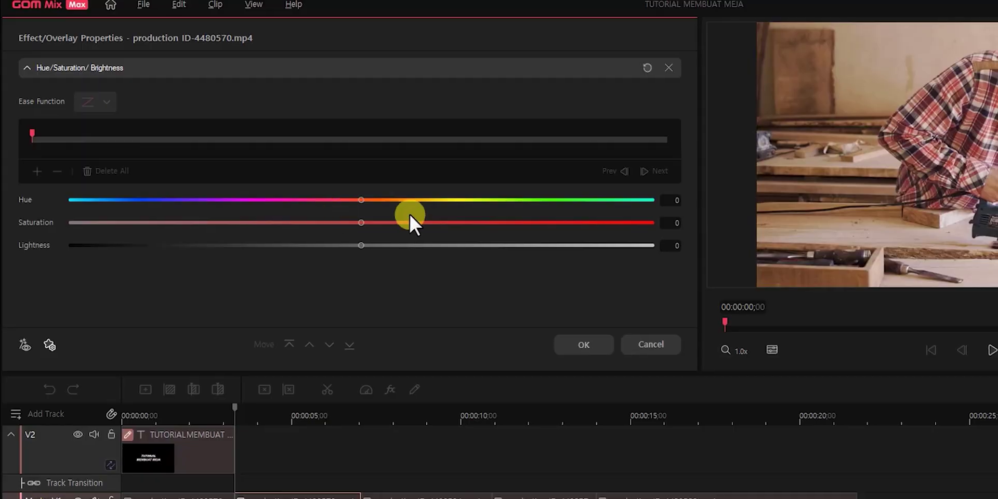
drag(408, 205, 312, 247)
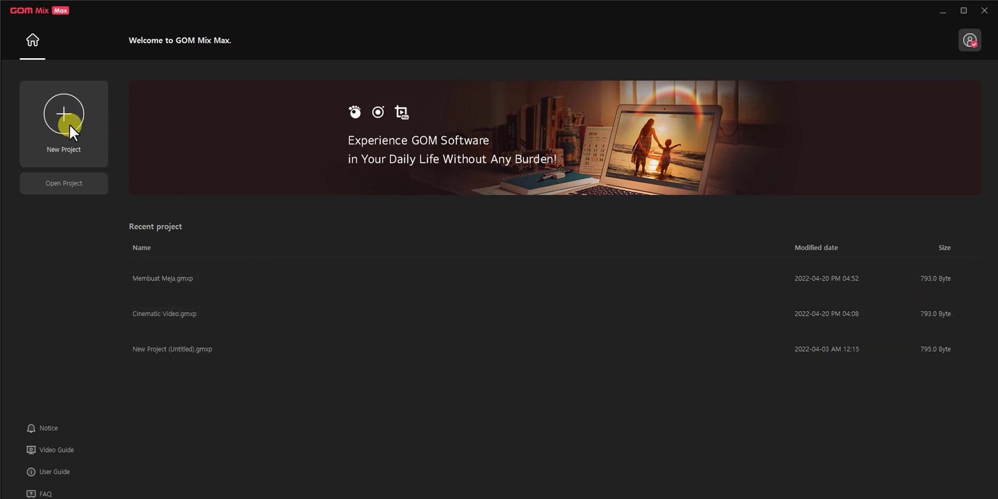
Create a new project named TUTORIAL MEMBUAT MEJA with 16:9 (Wide) aspect ratio, 1920 x 1080 resolution and 30 fps
click(88, 112)
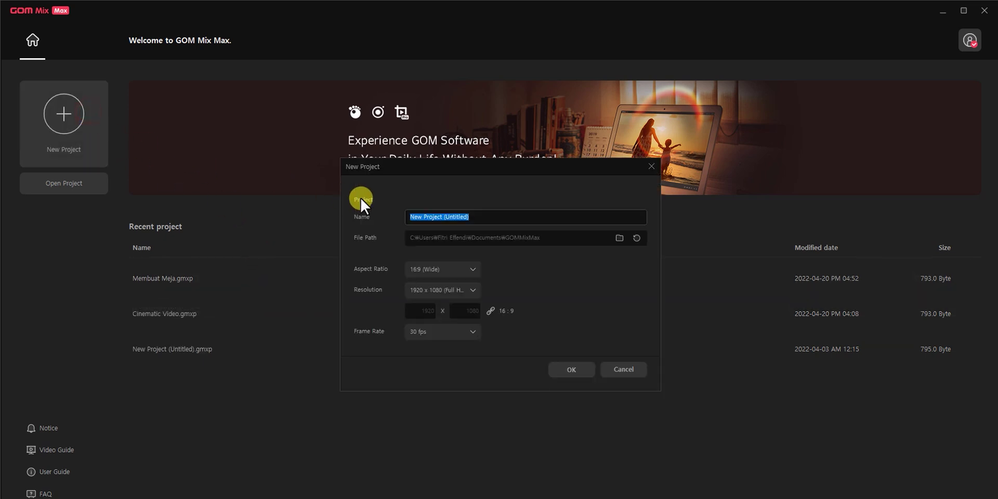
text(TUTORIAL MEMBUAT MEJA)
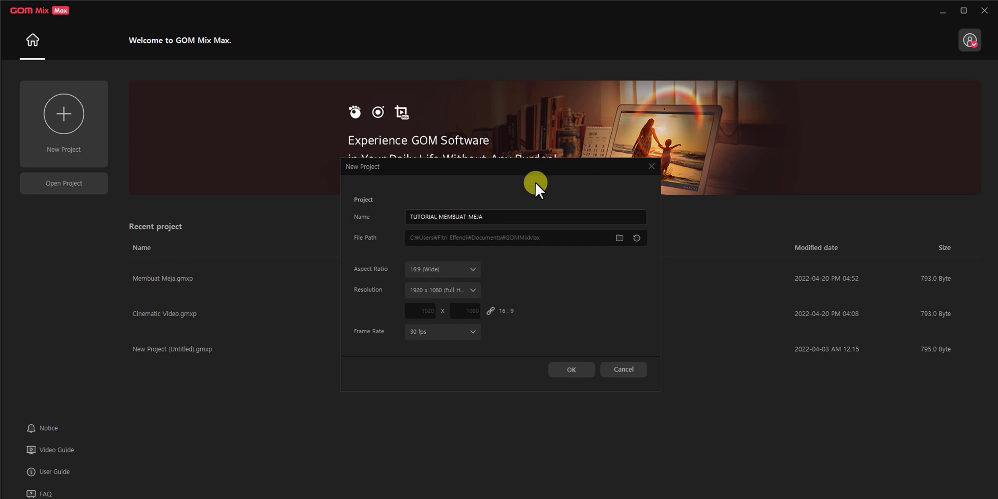
click(431, 269)
click(438, 290)
click(438, 289)
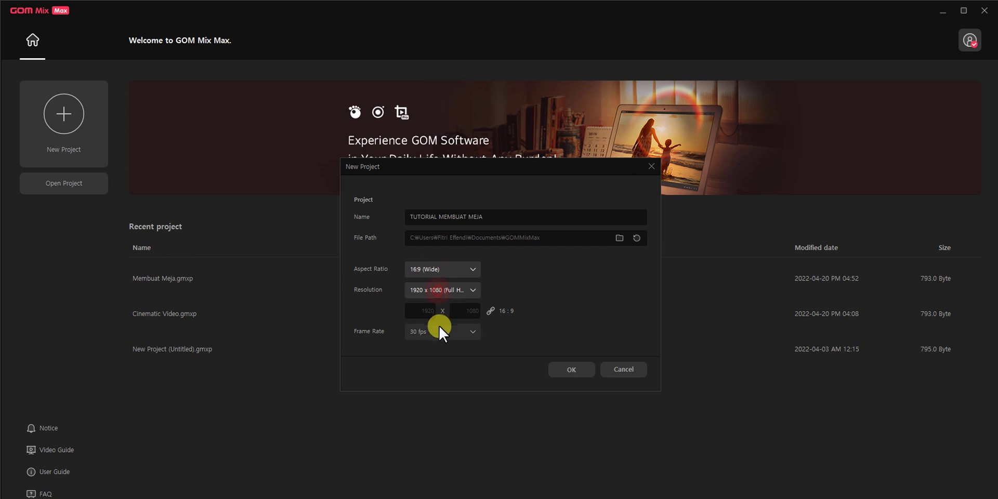
click(441, 329)
click(441, 330)
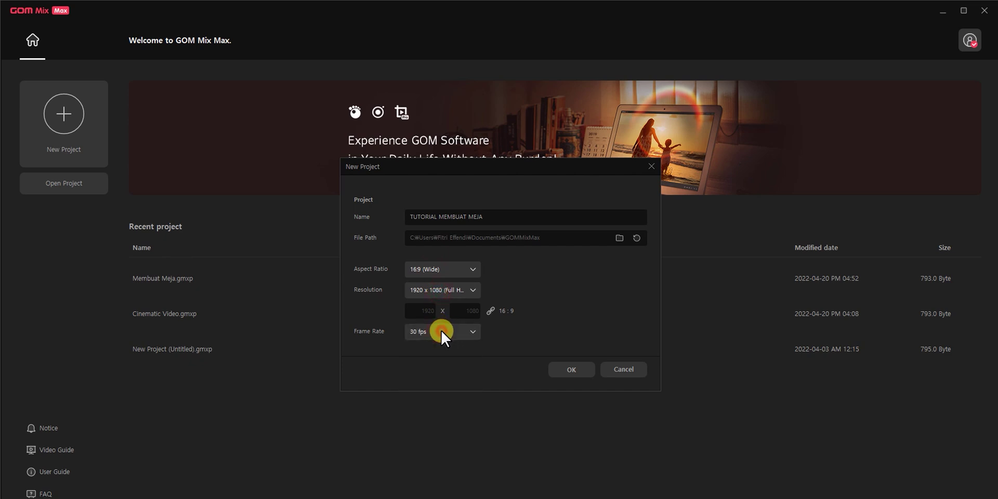
click(581, 369)
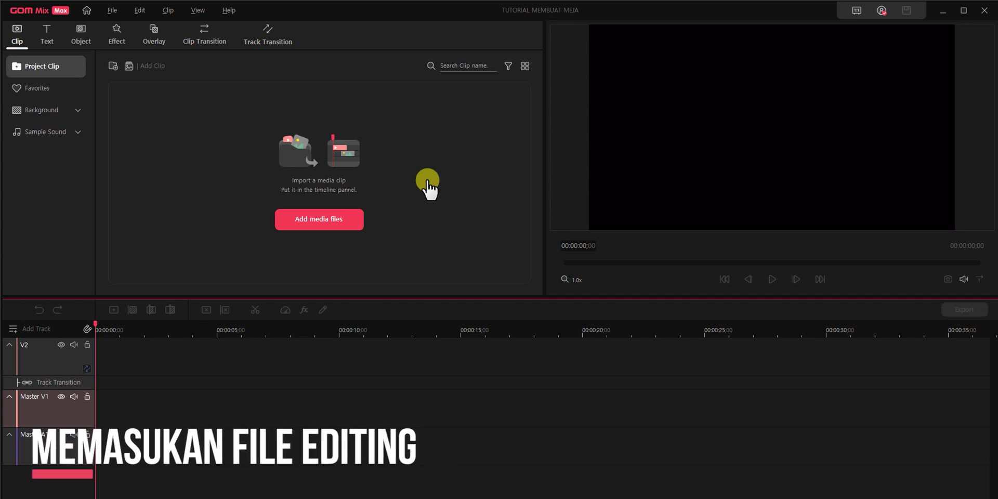
Import all the media files from the EDITING VIDEO folder on the Desktop into the project
click(352, 224)
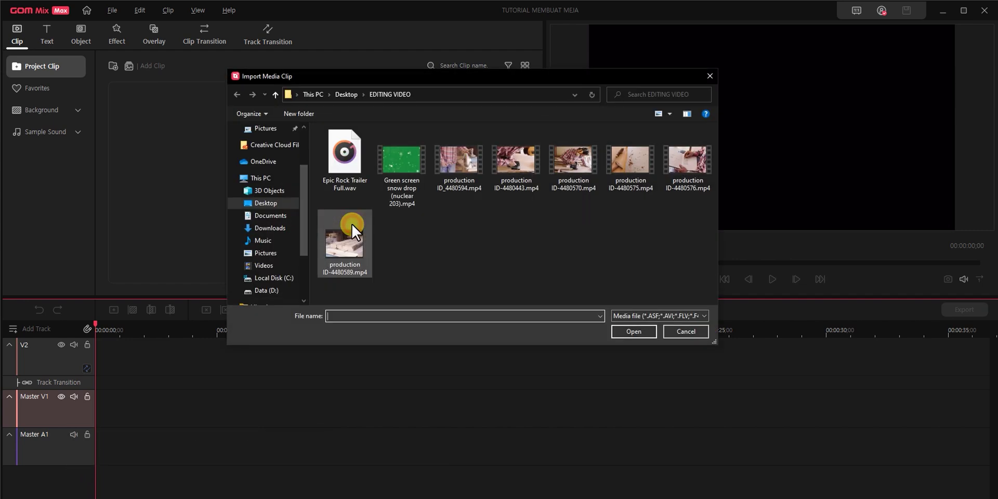
drag(701, 269, 320, 115)
click(626, 330)
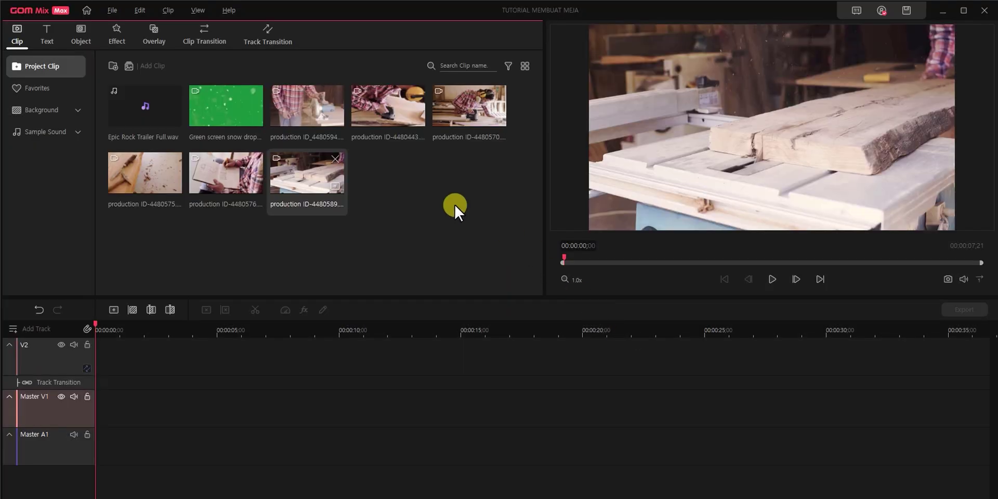
click(233, 237)
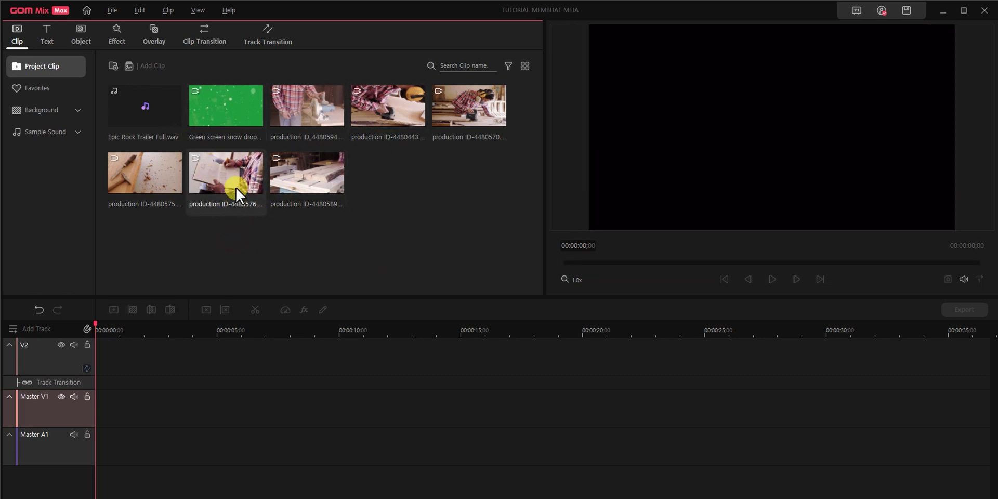
Line up the production clips 4480576, 4480570, 4480594, 4480575 and 4480589 on Master V1, keeping the existing project settings
drag(235, 170, 95, 406)
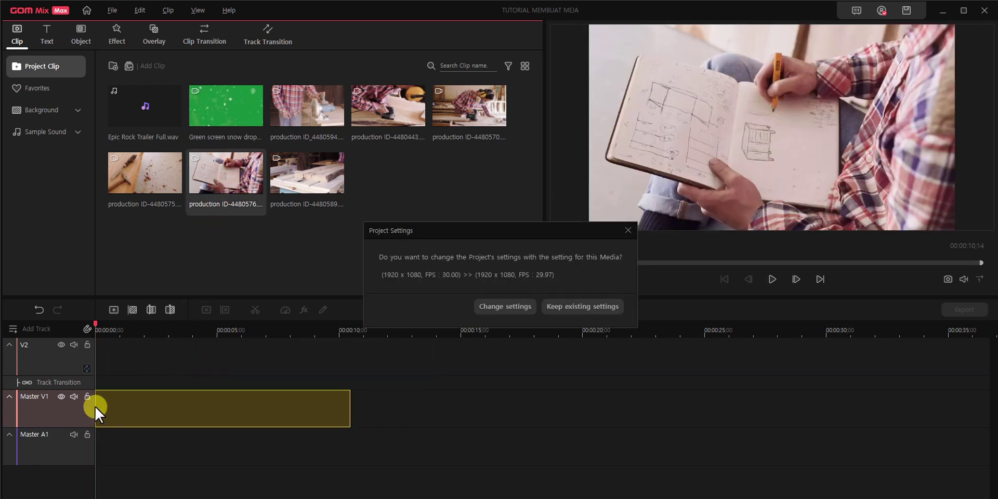
click(555, 306)
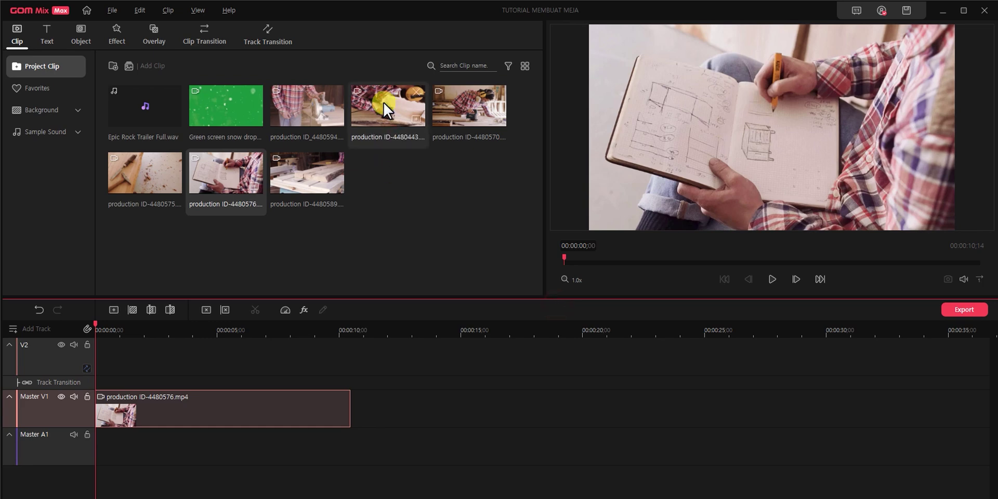
drag(471, 105, 356, 401)
drag(394, 105, 656, 402)
drag(160, 192, 893, 403)
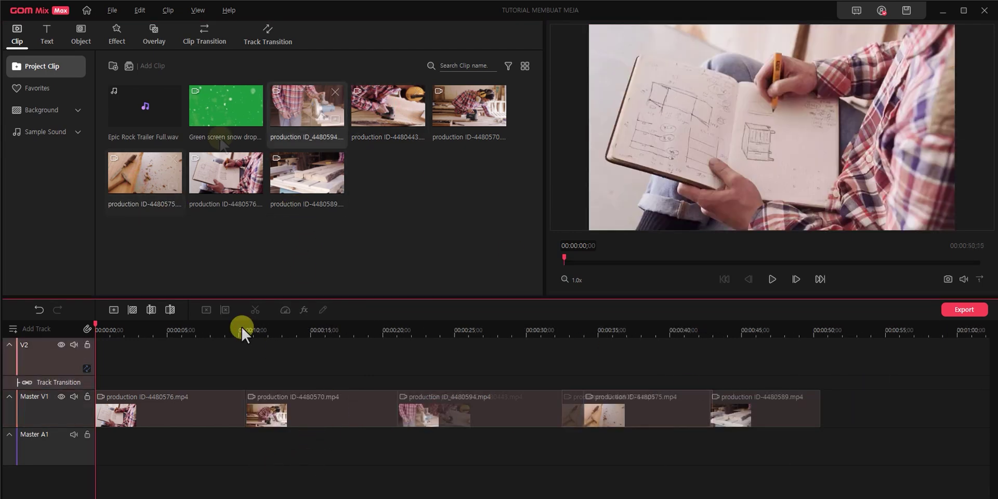
drag(234, 326, 645, 373)
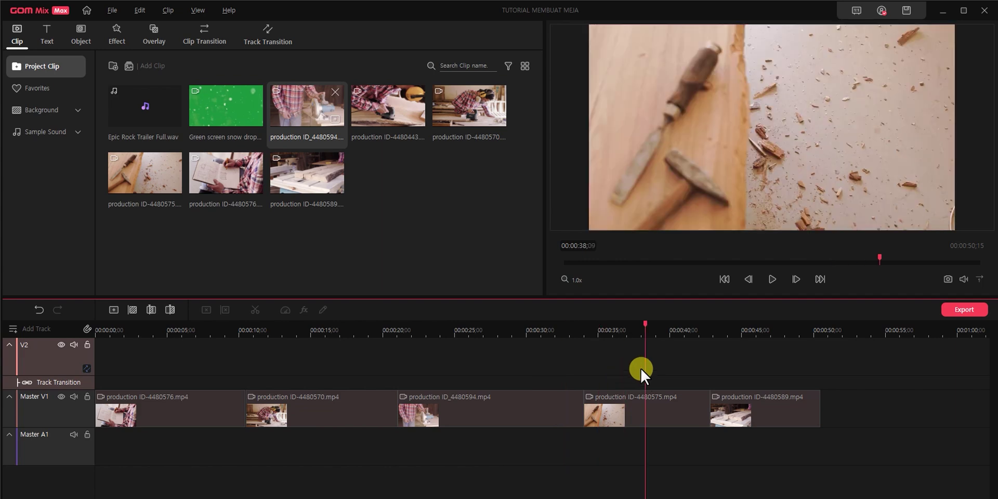
Trim the end of the first clip on Master V1 to 00:00:07;21 and its start to about 1.6 seconds
click(209, 328)
click(209, 408)
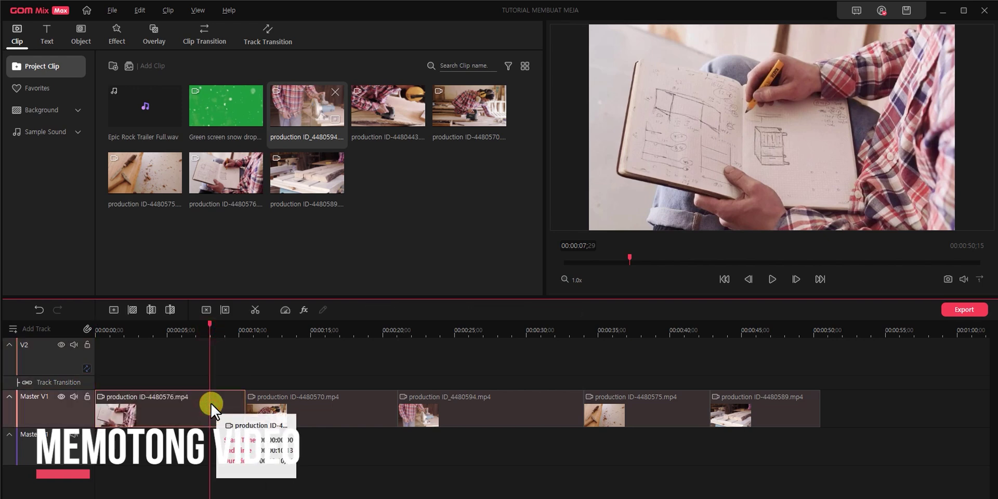
scroll(204, 493, up, 2)
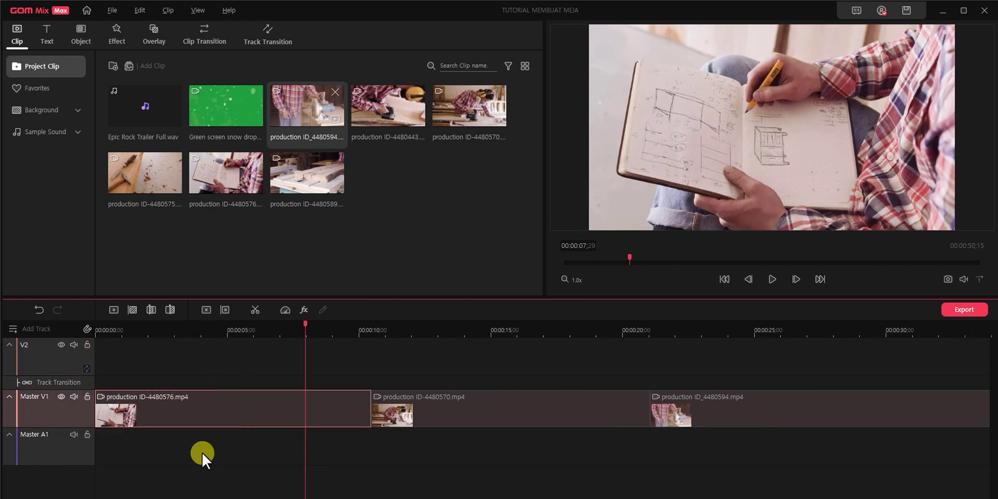
drag(207, 328, 285, 343)
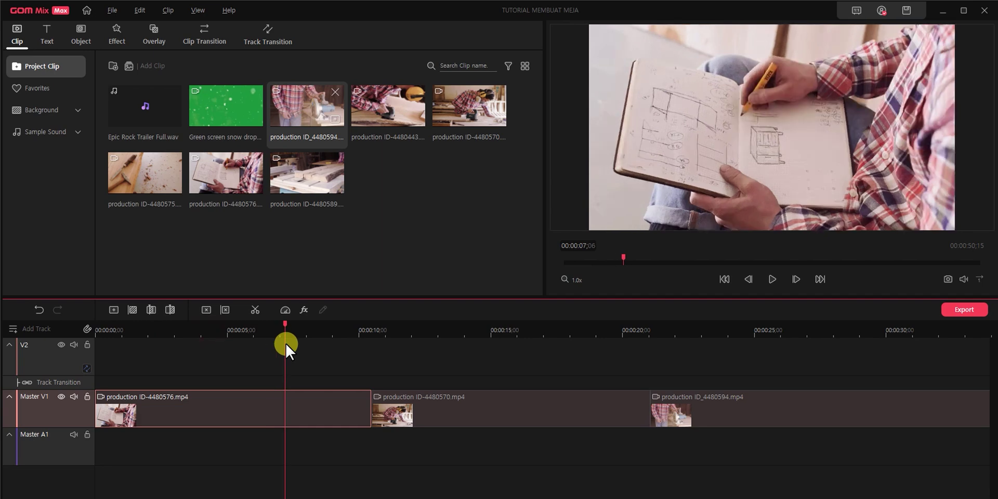
mouse_move(286, 343)
mouse_down()
mouse_move(315, 329)
mouse_move(298, 333)
mouse_up()
drag(365, 401, 303, 401)
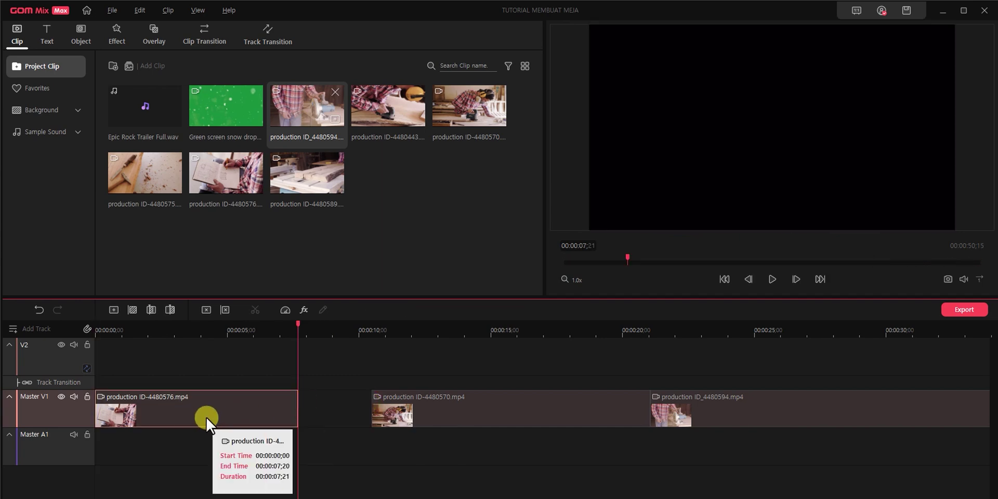
click(99, 408)
drag(98, 407, 142, 413)
Split the first clip on Master V1 at 00:00:04;11 and again at 00:00:05;19
mouse_move(214, 330)
mouse_down()
mouse_move(199, 326)
mouse_move(228, 339)
mouse_move(181, 332)
mouse_move(210, 337)
mouse_up()
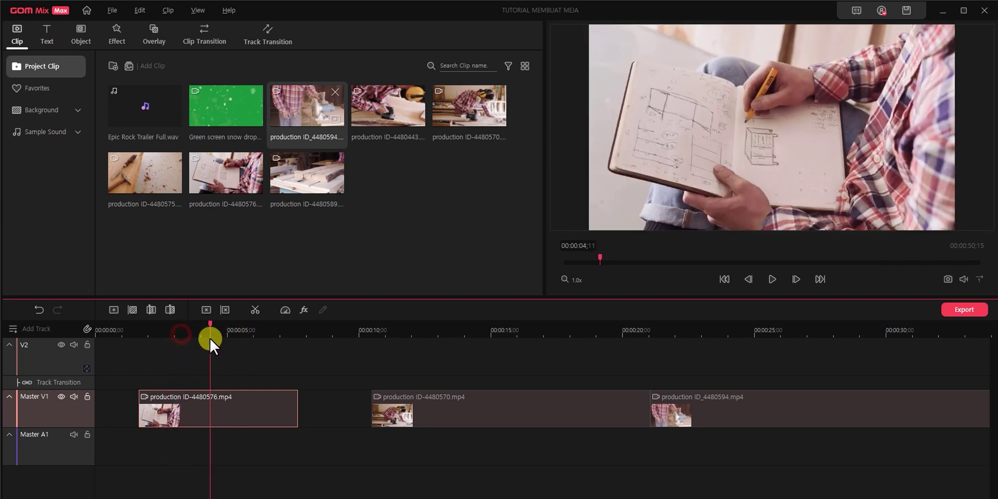
click(256, 309)
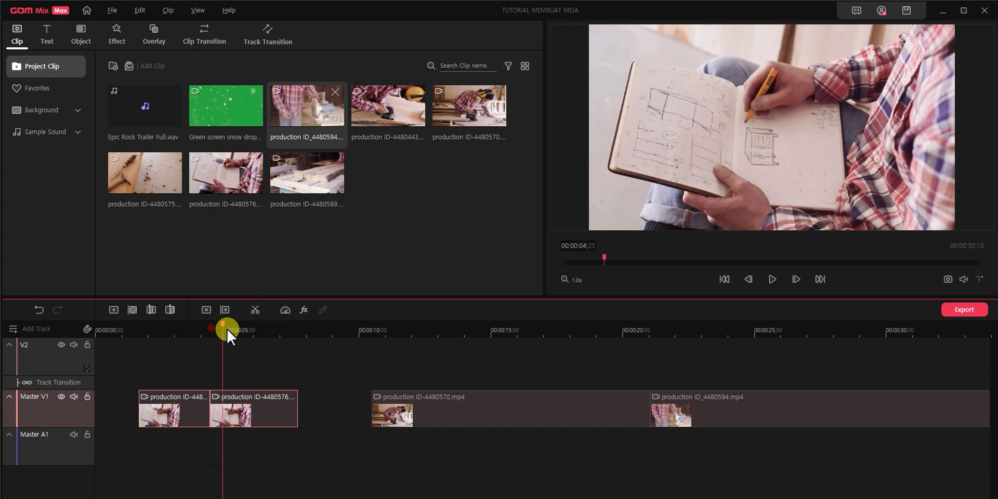
click(218, 396)
click(228, 407)
click(255, 310)
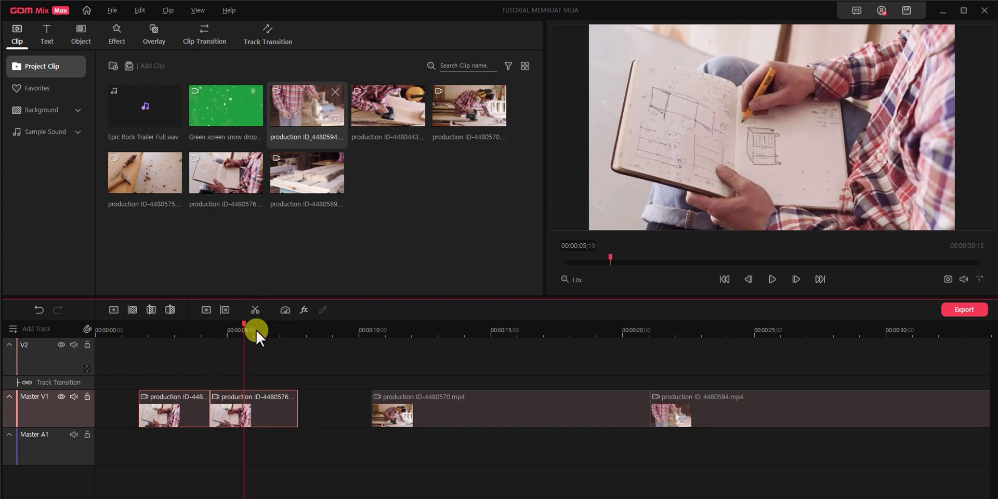
drag(201, 330, 276, 341)
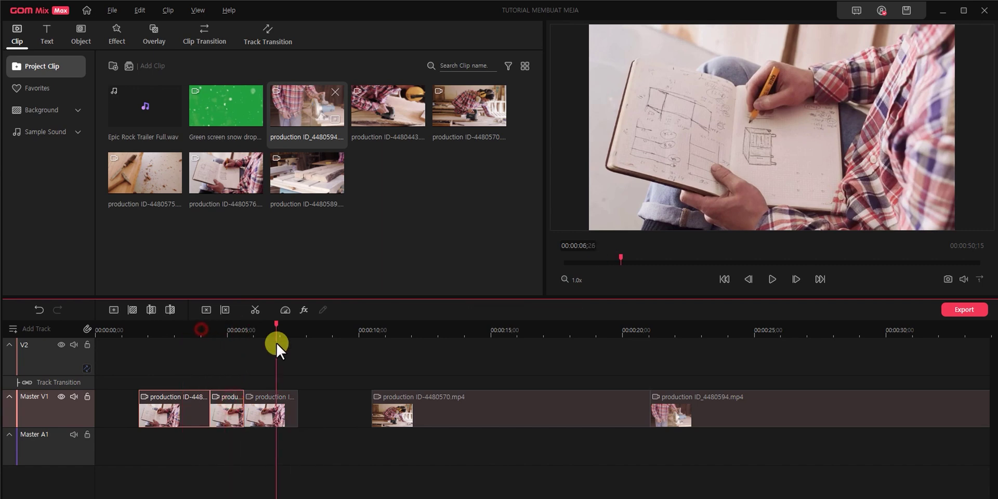
Delete the middle piece of the split first clip and pull the following piece's start slightly into the gap
click(230, 440)
click(223, 411)
key(Delete)
drag(244, 412, 232, 411)
Undo the gap adjustment, the deletion of the middle piece and both splits of the first clip
key(ctrl+z)
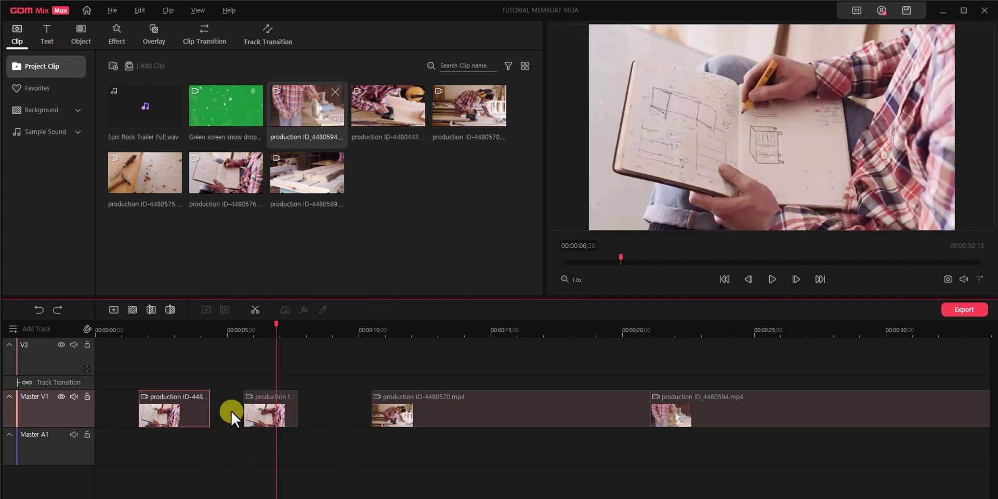
key(ctrl+z)
key(ctrl+z)
key(ctrl+z)
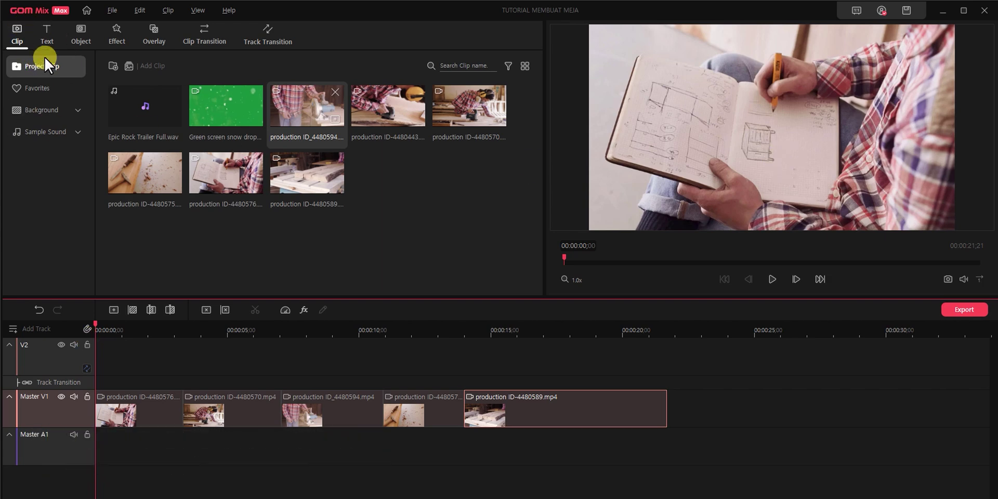
Place the Title 01 text preset at the start of track V2 and preview it over the first clip
click(48, 27)
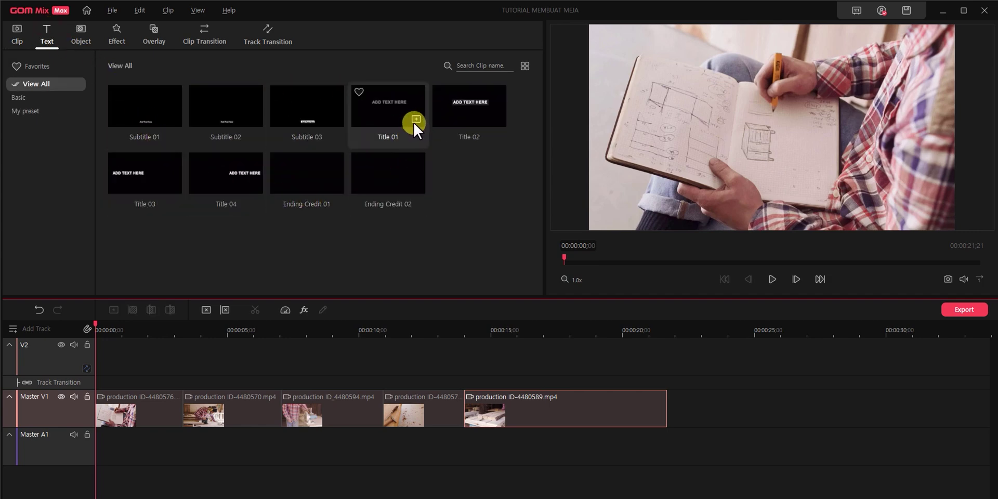
click(489, 66)
drag(393, 99, 93, 368)
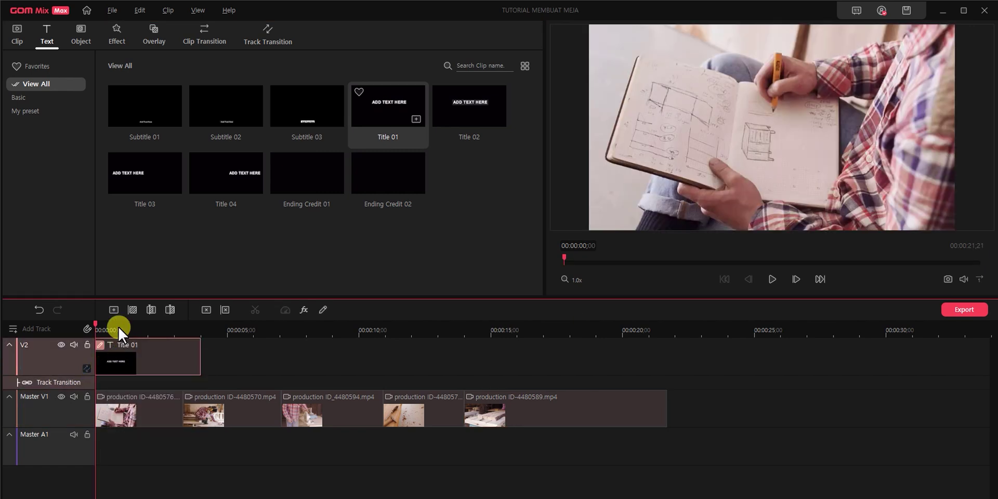
drag(110, 326, 150, 343)
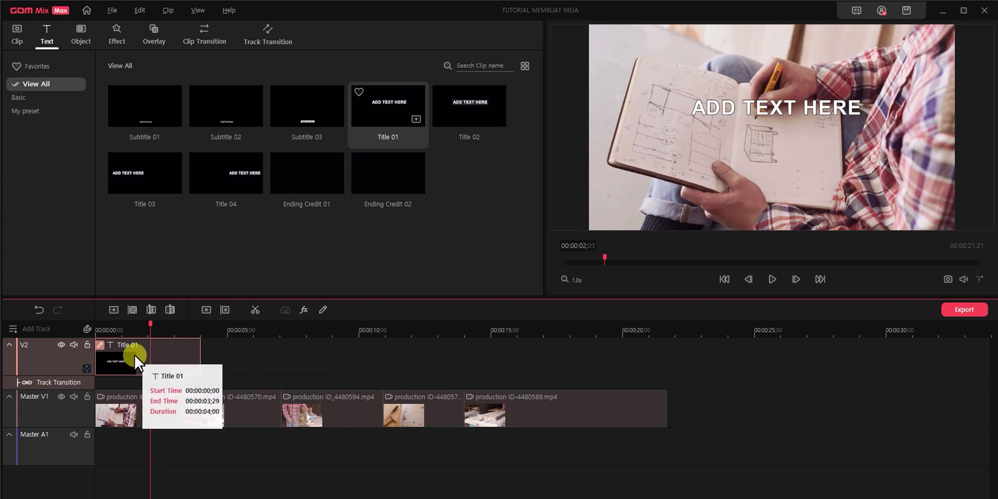
Replace the title's placeholder text with TUTORIAL on the first line and MEMBUAT MEJA on the second
double_click(148, 362)
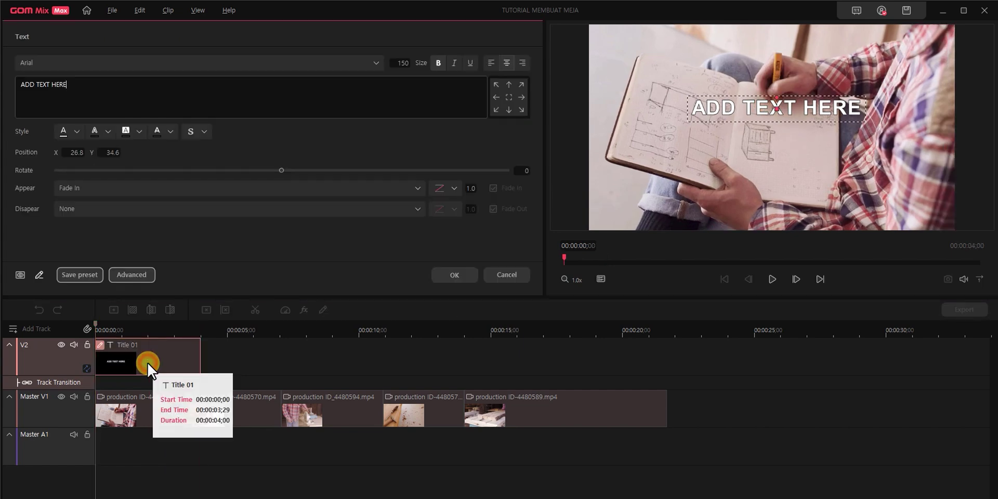
drag(141, 97, 1, 85)
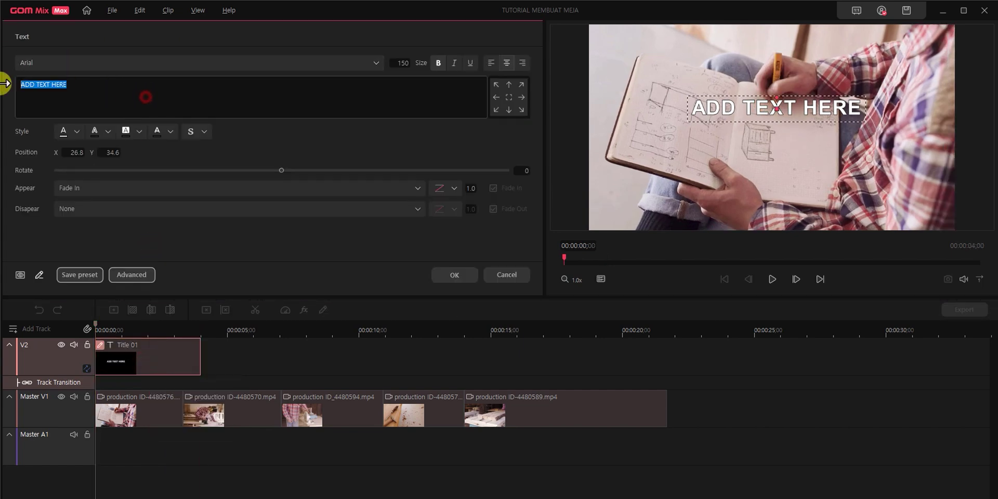
text(TUTORIAL)
key(Return)
text(MEMBUAT MEJA)
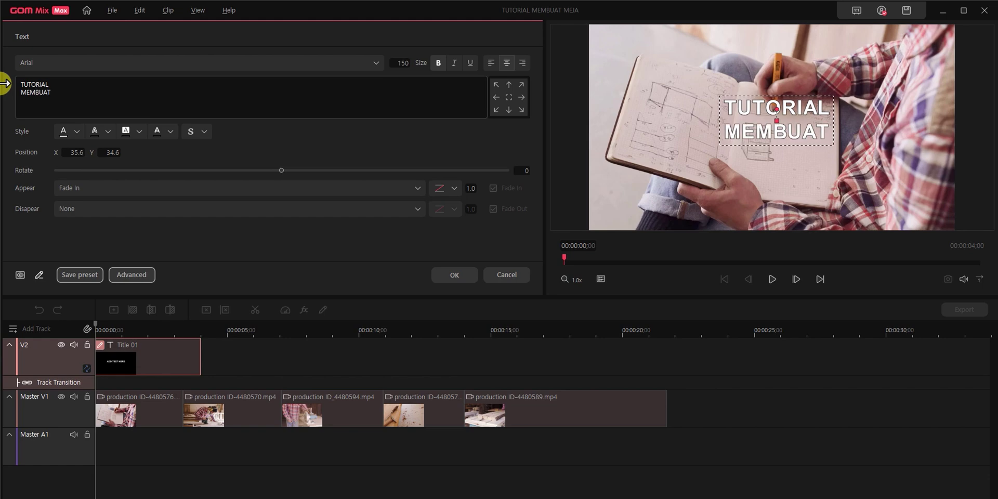
Set the title's font to Humnst777 Blk BT and apply the text changes
click(376, 63)
scroll(380, 99, down, 10)
scroll(384, 116, down, 5)
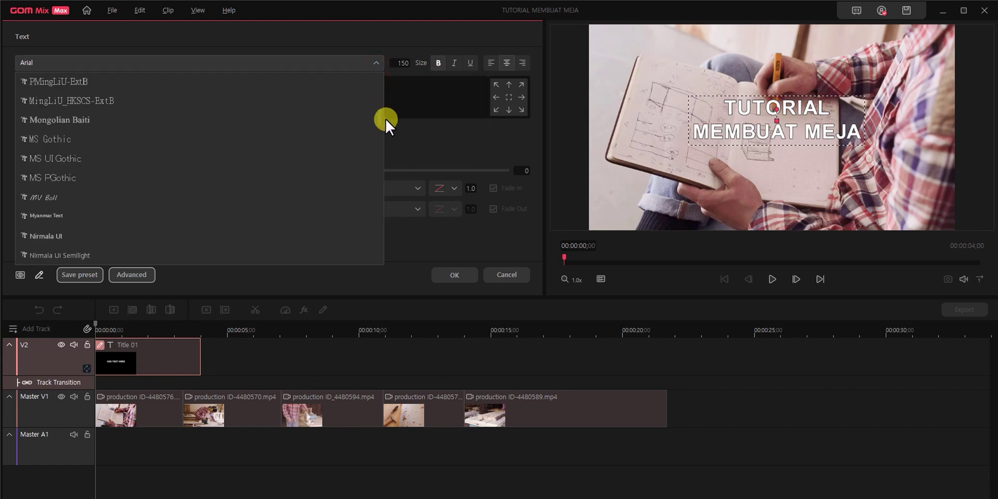
click(313, 145)
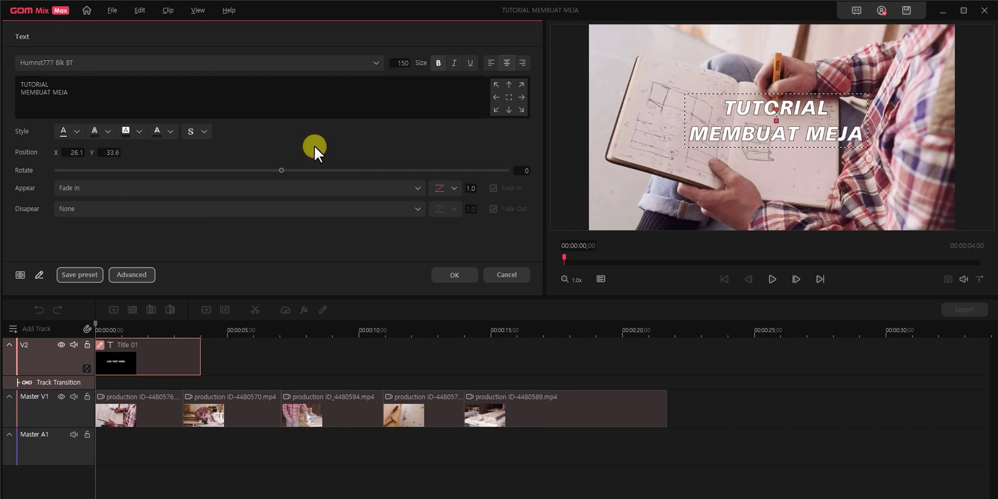
click(455, 275)
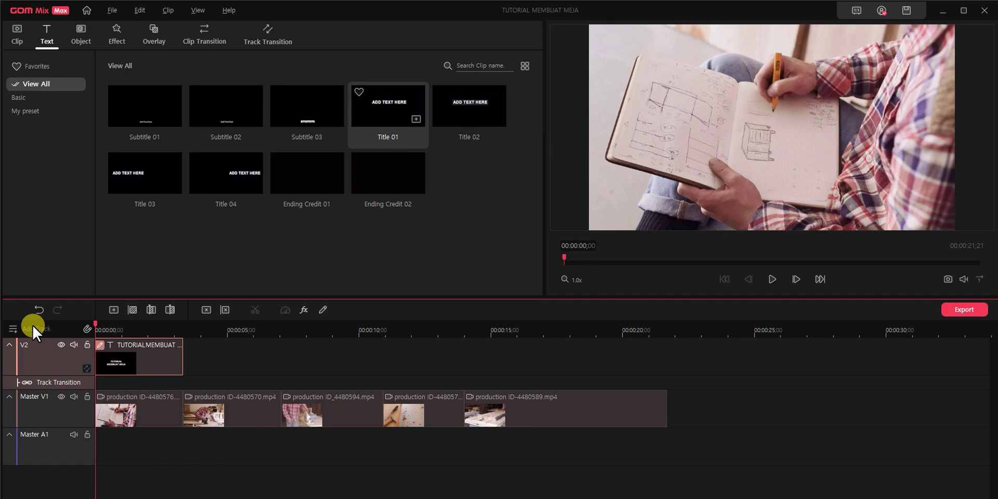
Play back the opening seconds to preview the restyled title over the first clip
key(space)
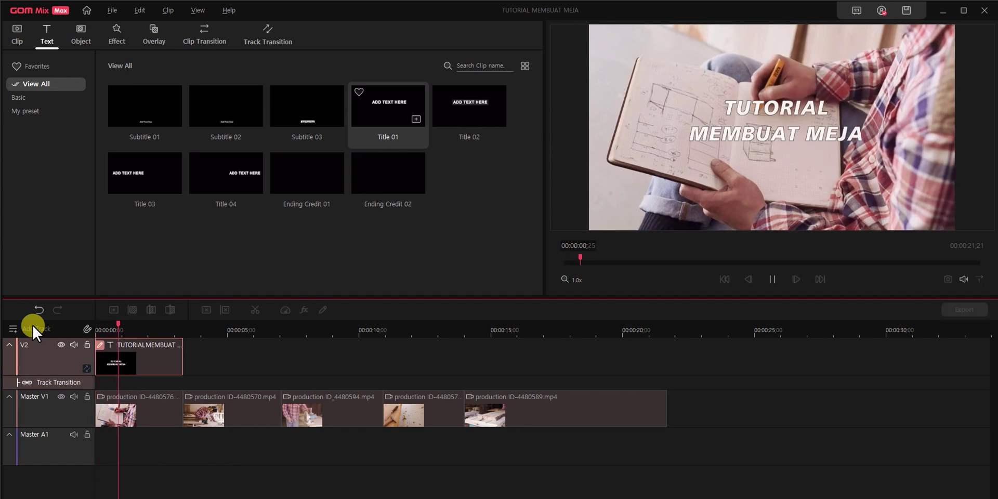
key(space)
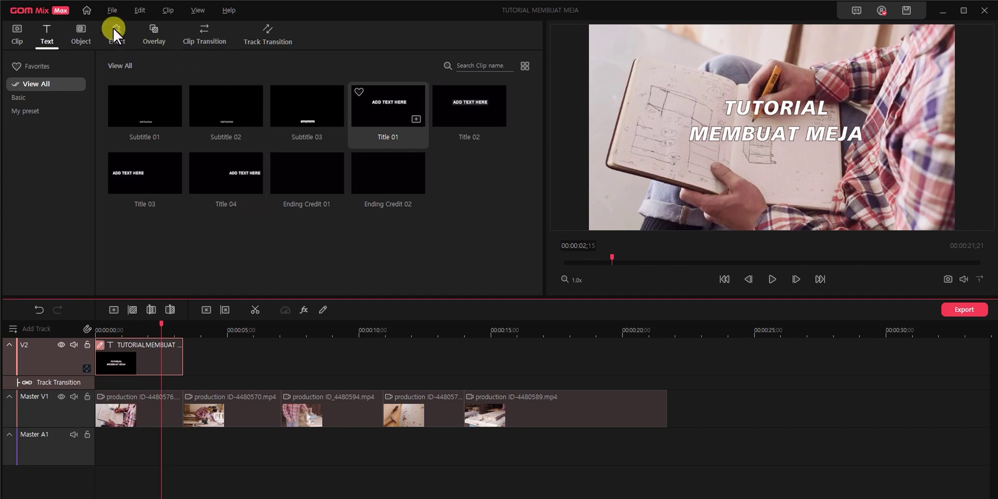
Try the Optical Flares object right after the title on track V2, previewing it over the second clip and removing it again
click(80, 29)
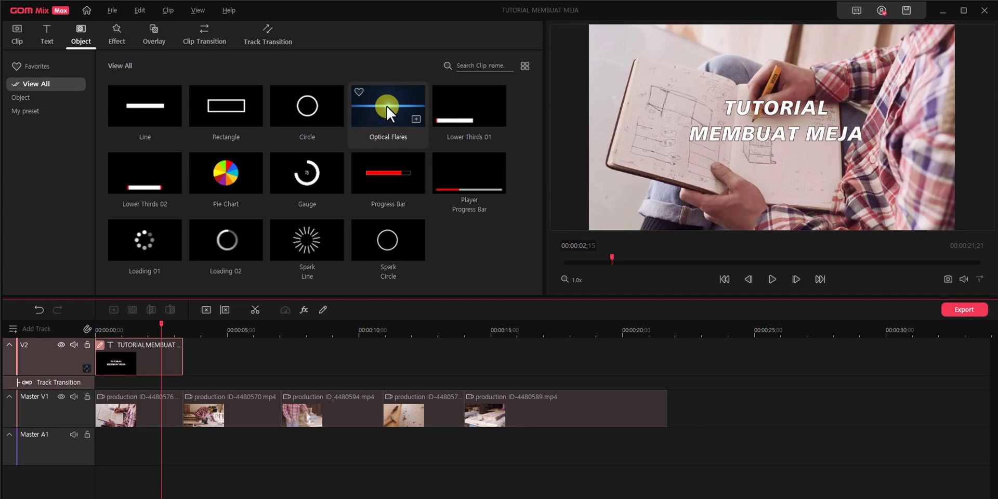
drag(388, 104, 224, 333)
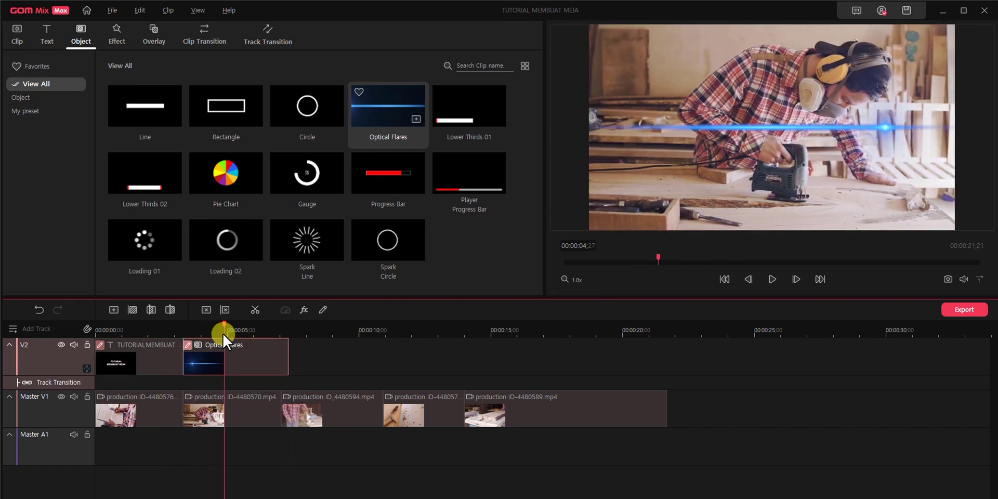
key(space)
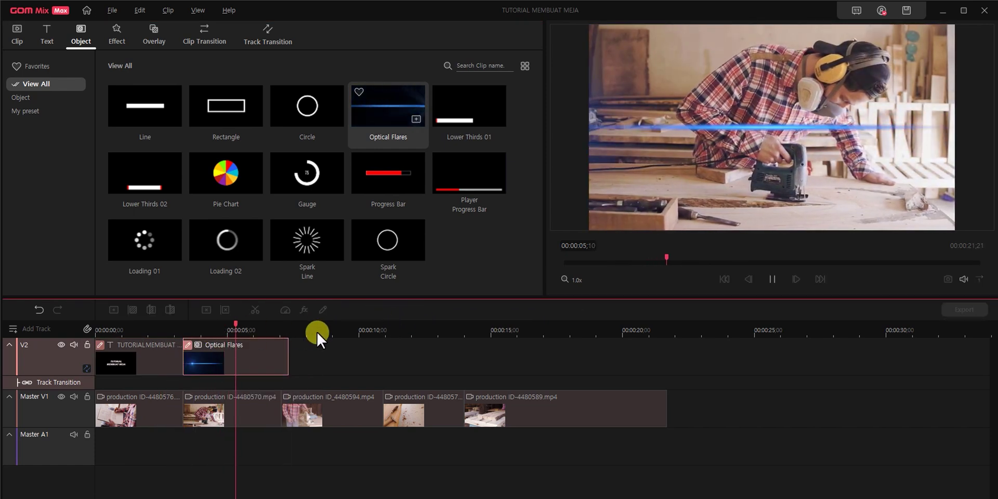
drag(251, 330, 205, 333)
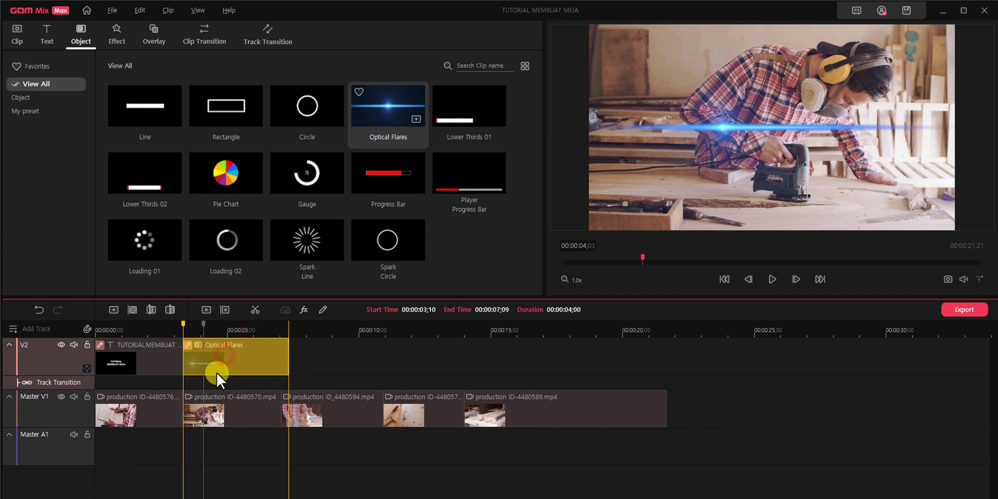
drag(215, 373, 82, 34)
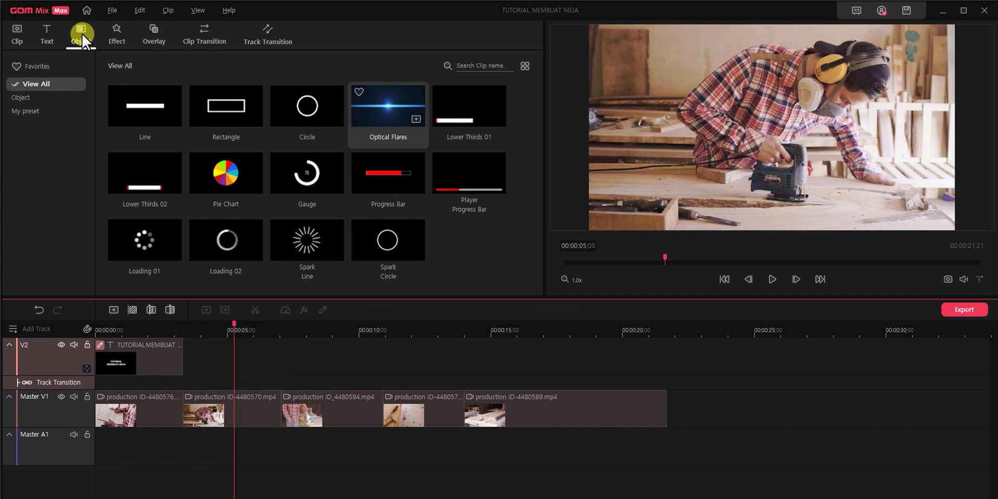
Apply the Hue/Saturation/Brightness color effect to the second clip on Master V1, production ID-4480570.mp4
click(120, 37)
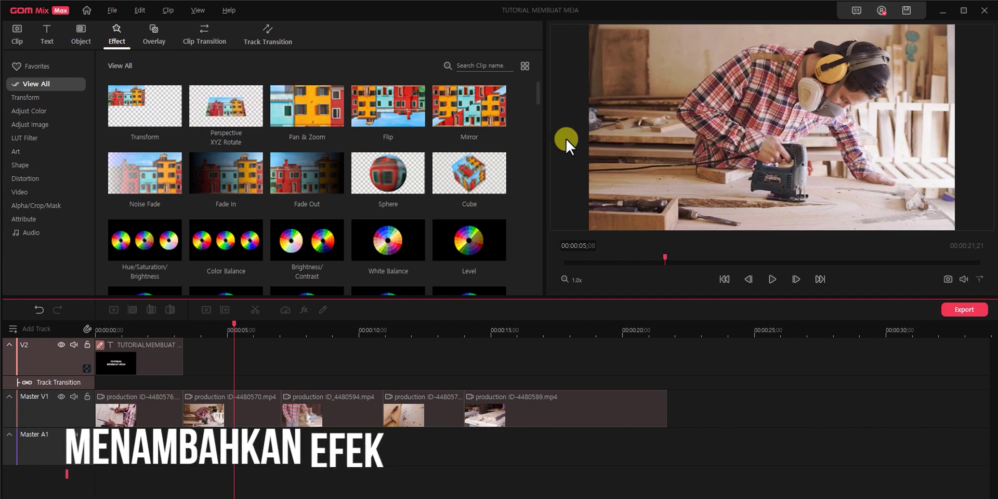
drag(540, 97, 269, 58)
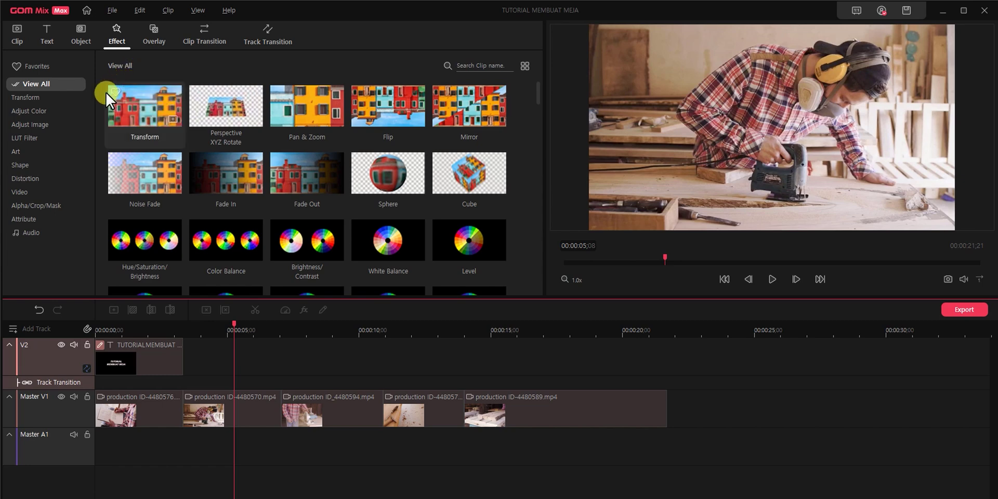
click(44, 112)
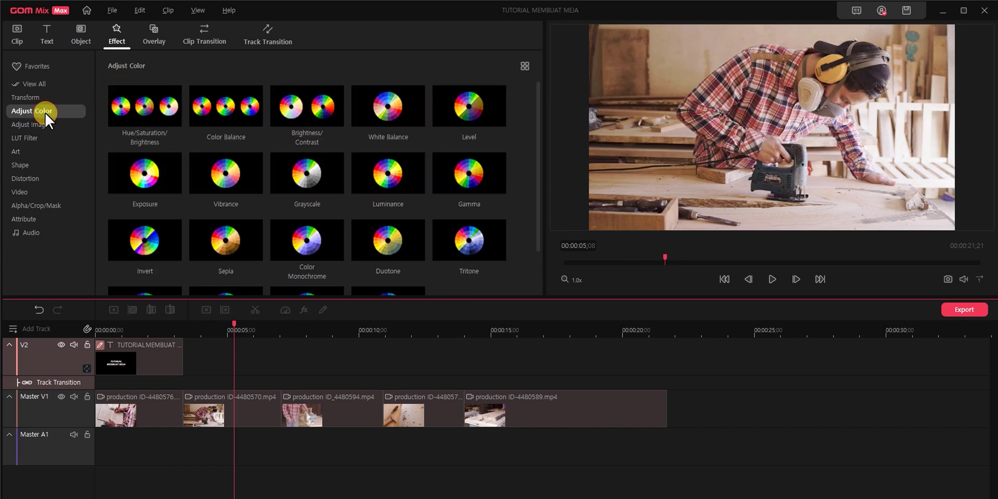
drag(536, 133, 539, 168)
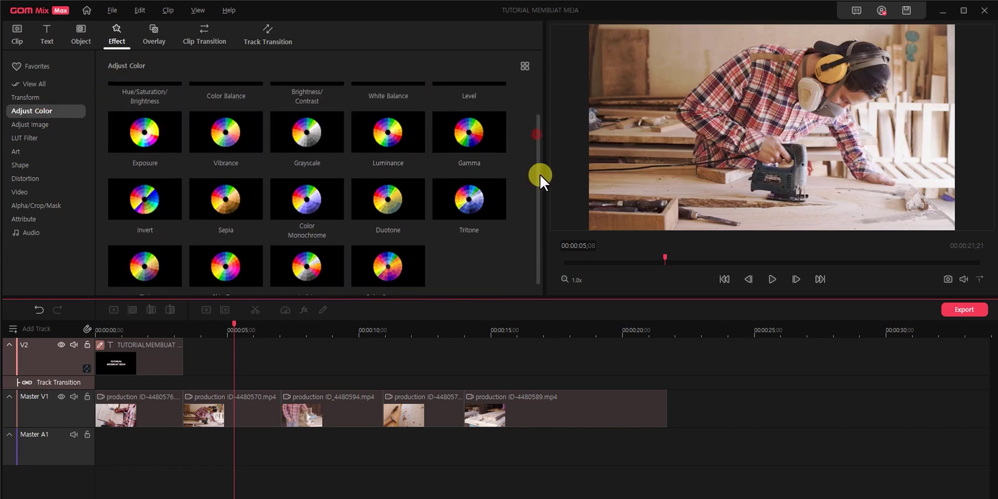
scroll(533, 156, up, 1)
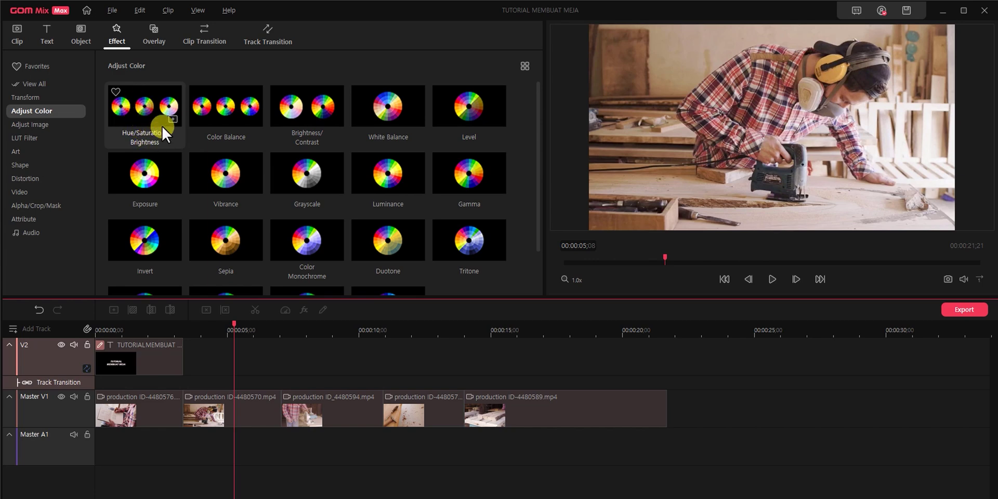
click(236, 412)
click(229, 328)
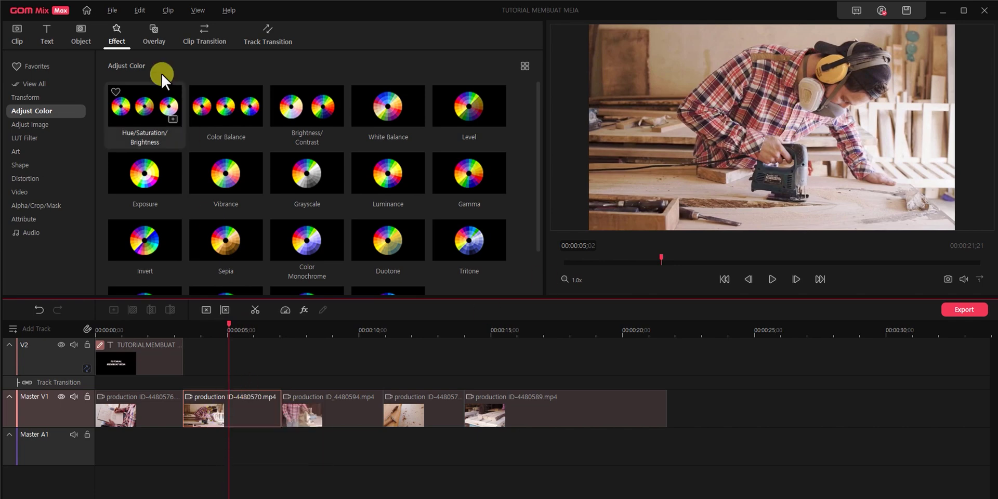
click(173, 120)
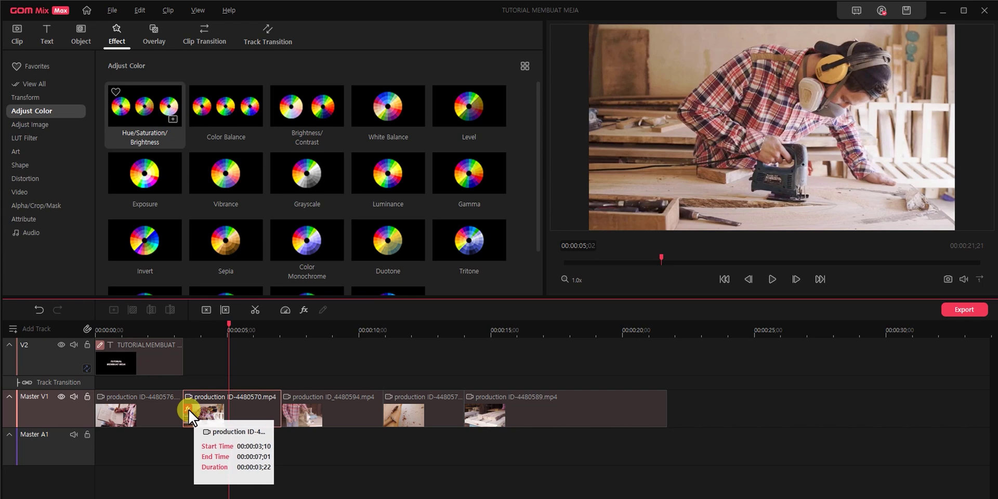
Set the second clip's Hue to -2, Saturation to 16 and Lightness to -1, and apply the changes
click(305, 309)
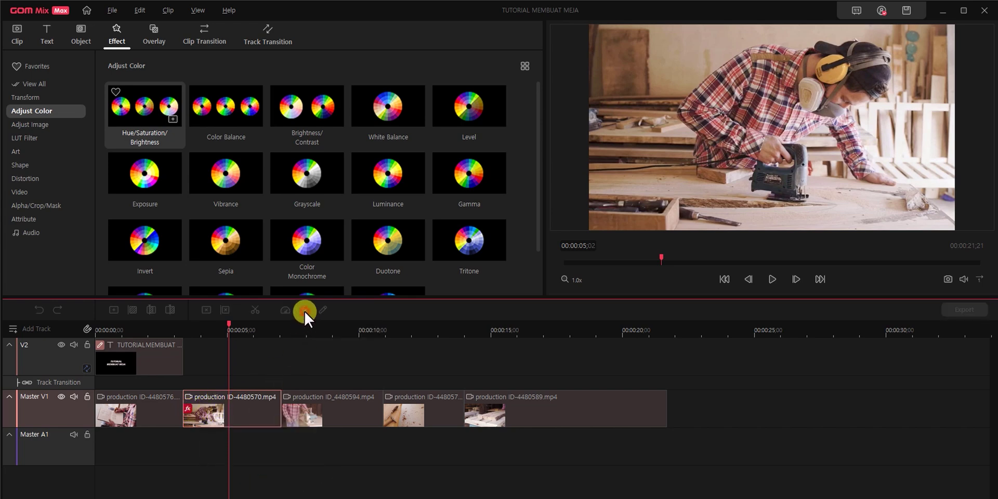
mouse_move(281, 162)
mouse_down()
mouse_move(325, 161)
mouse_move(279, 162)
mouse_up()
drag(282, 180, 317, 180)
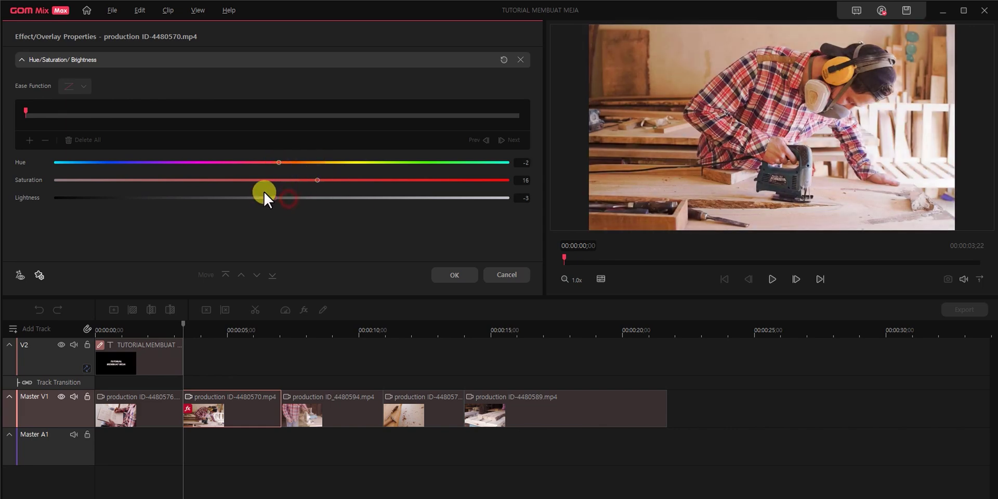
click(256, 198)
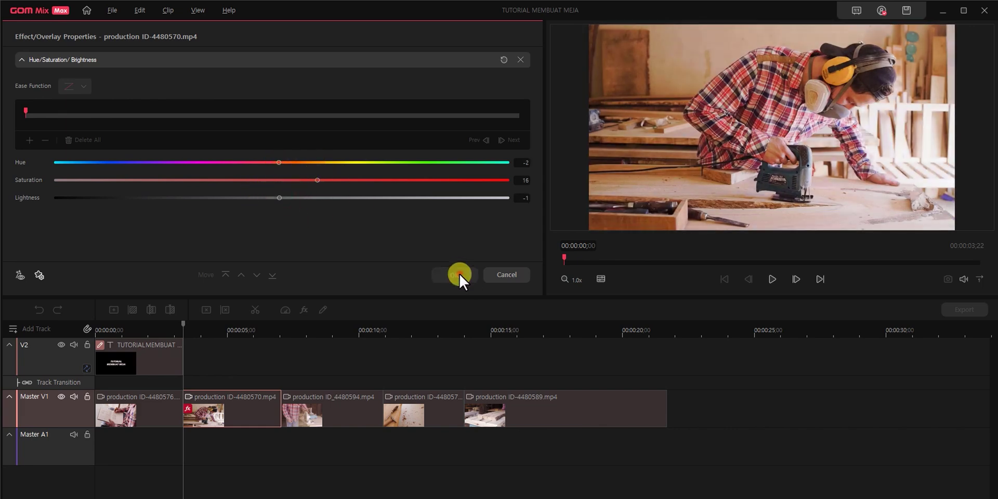
click(456, 274)
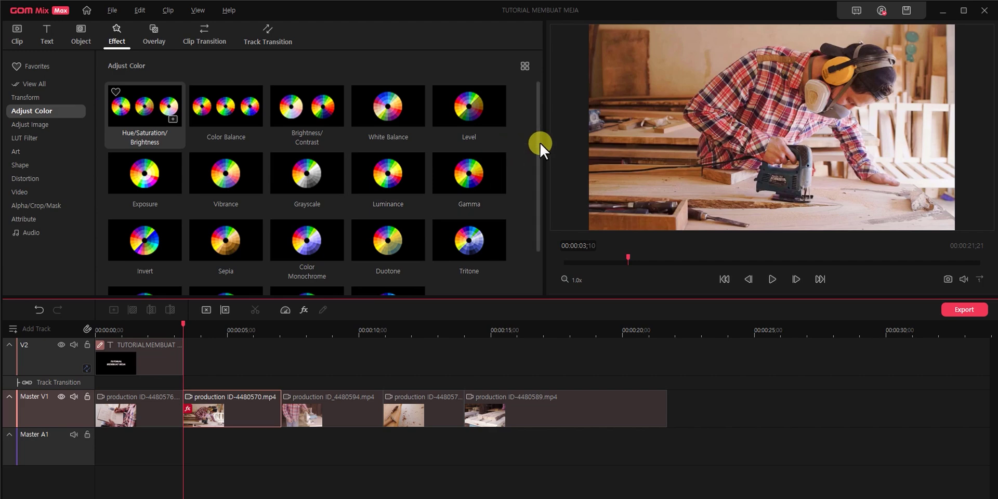
Add the White Balance effect to the second clip with Kelvin Temperature 9613, Temperature Intensity 90, Tint Q about -10 and Tint I 2
drag(537, 151, 534, 133)
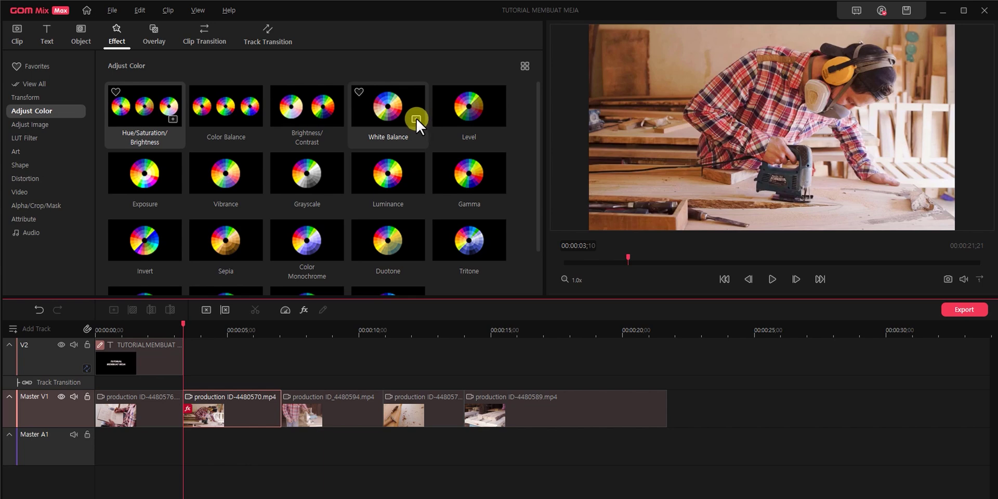
click(304, 311)
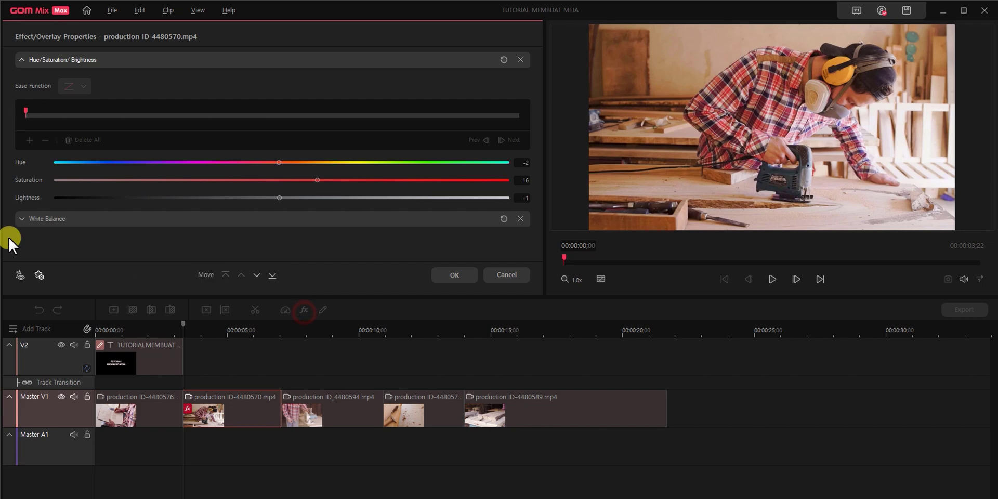
click(21, 219)
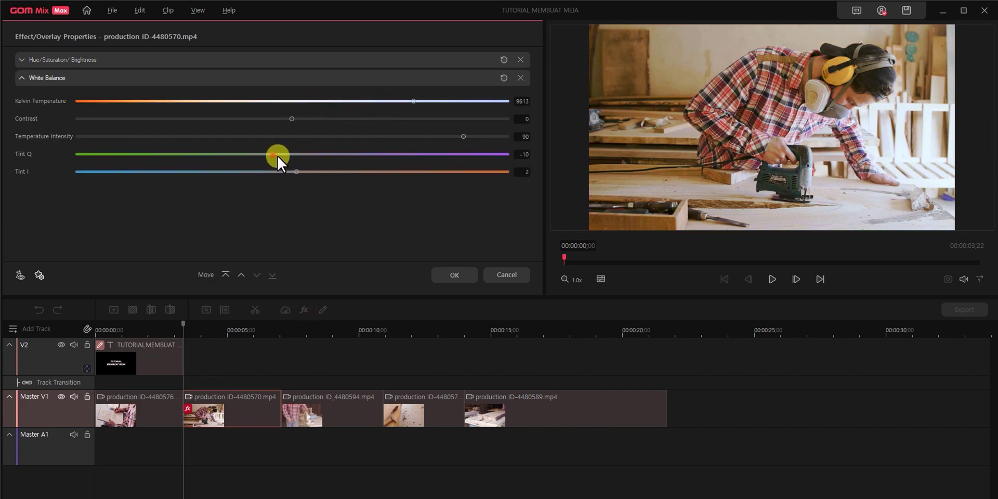
click(455, 275)
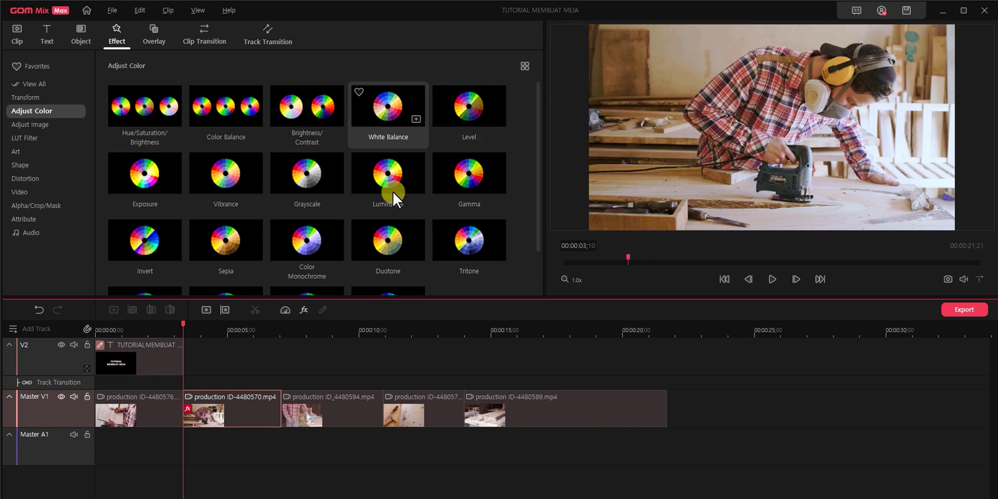
Place the Green screen snow drop (nuclear 203).mp4 clip on track V2 directly after the title
scroll(246, 226, down, 1)
scroll(242, 229, up, 1)
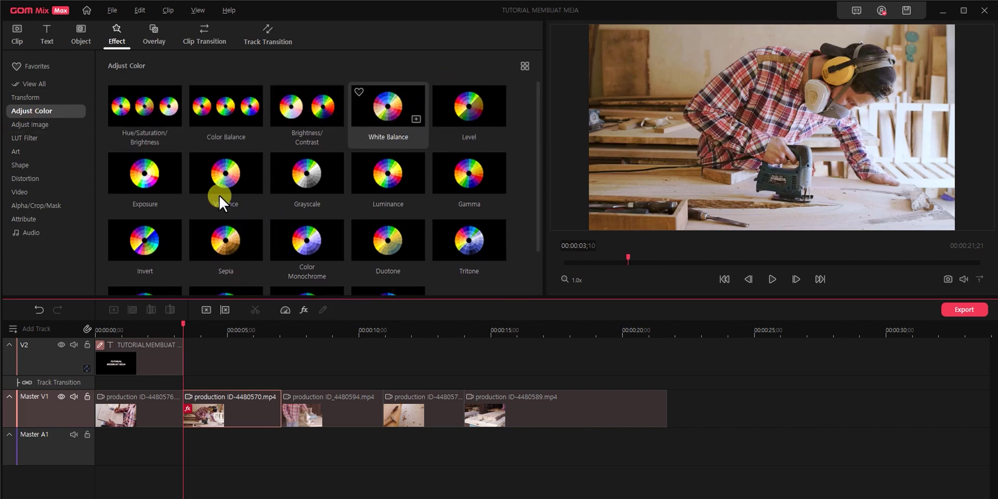
scroll(447, 209, down, 3)
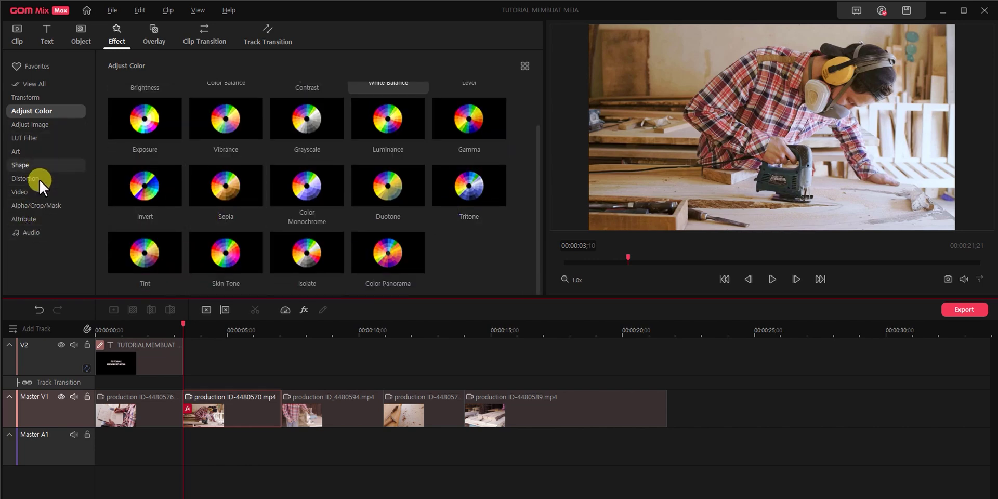
click(41, 205)
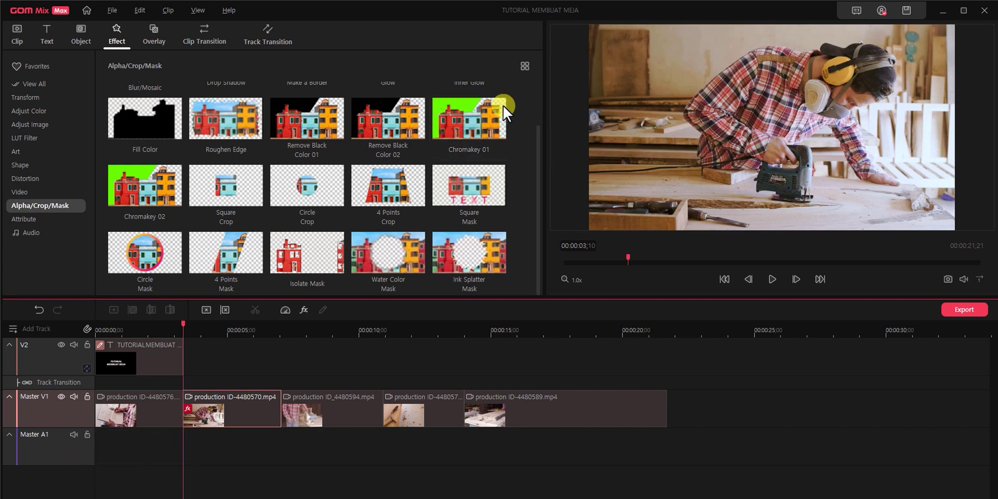
click(23, 35)
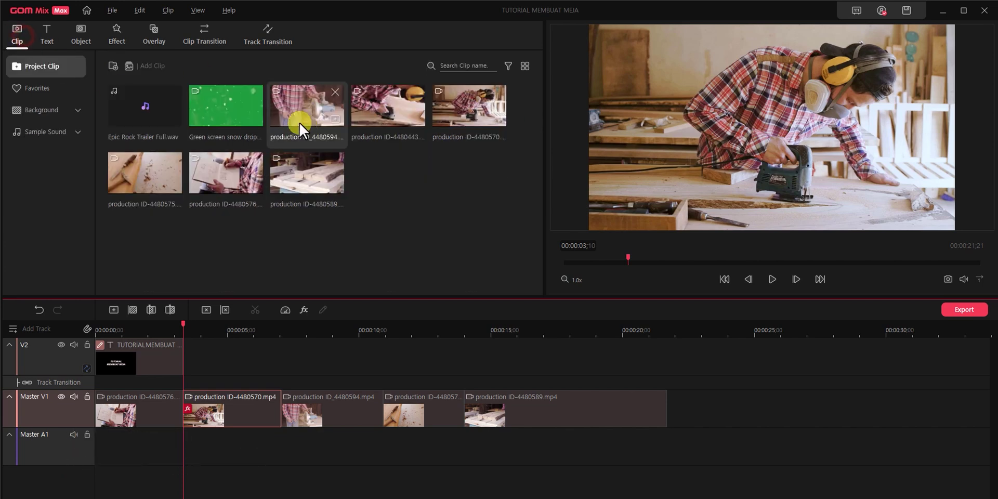
drag(214, 105, 210, 335)
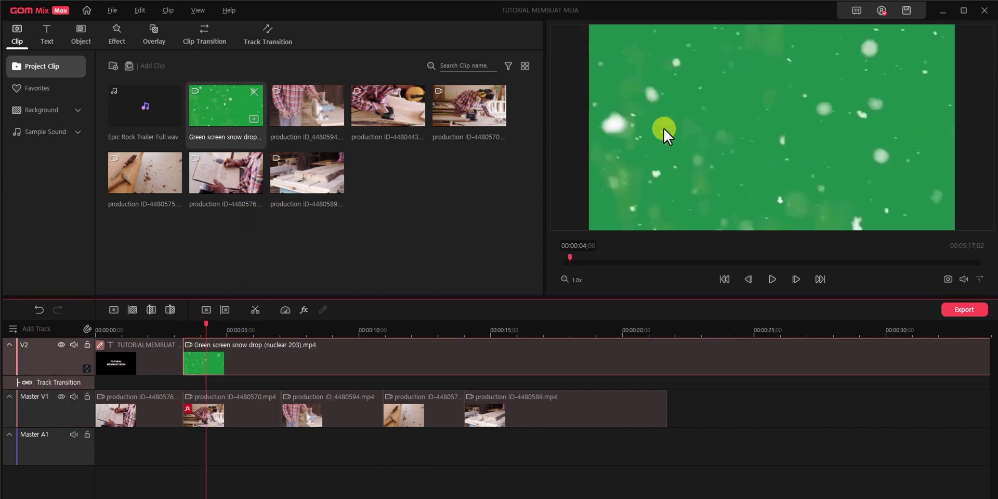
Key out the snow clip's green background with the Chromakey 01 effect and preview the snow over the second clip
click(124, 32)
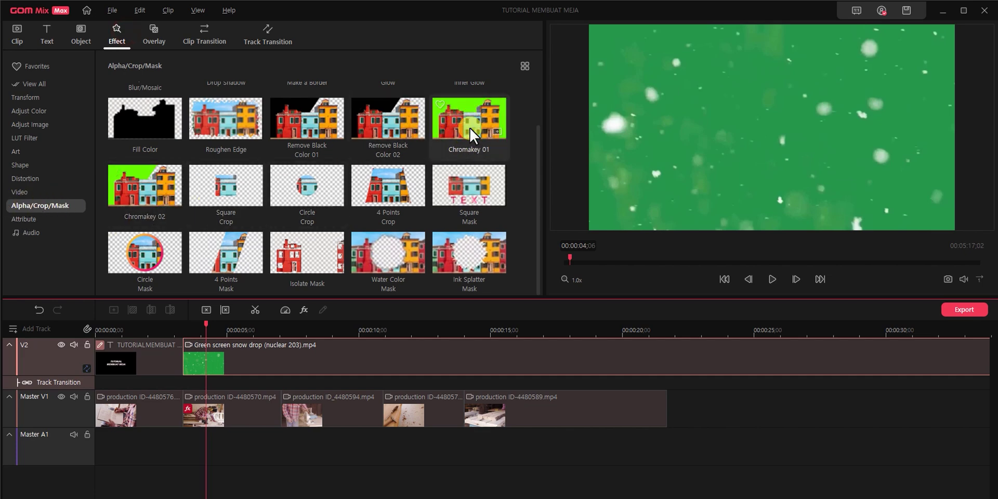
click(497, 131)
drag(210, 327, 240, 332)
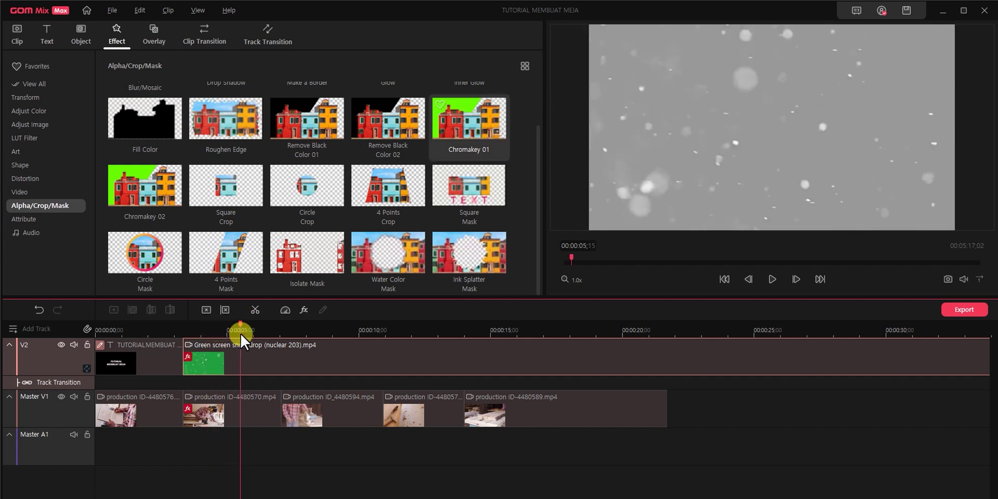
click(304, 309)
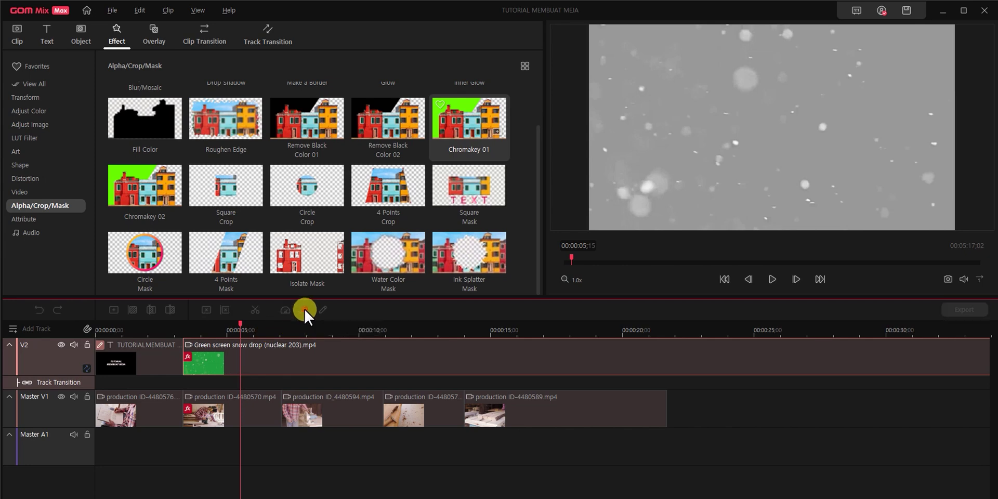
drag(163, 160, 219, 142)
click(452, 275)
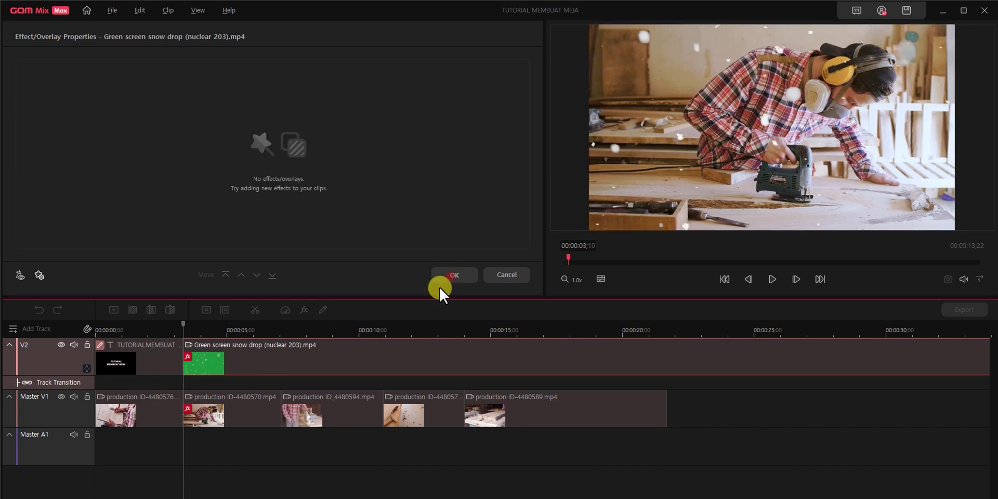
key(space)
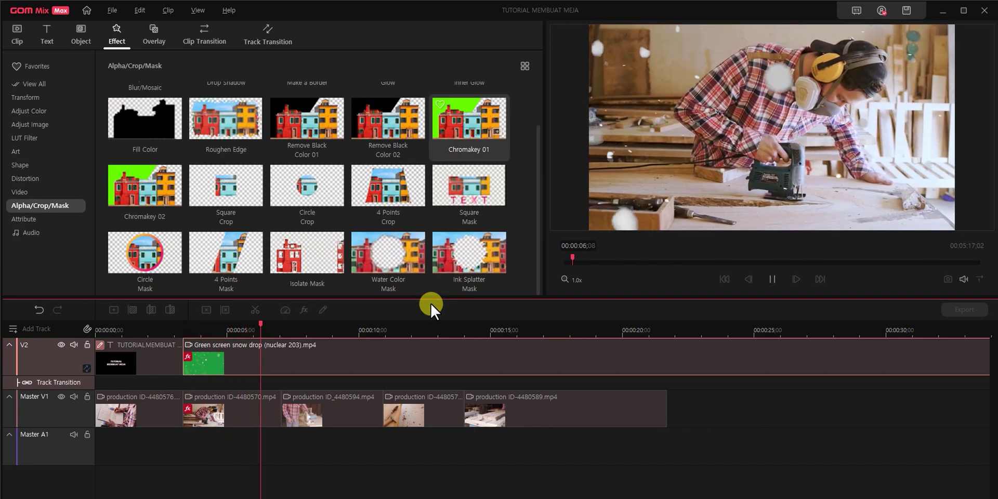
key(space)
Look through the overlay presets and undo the addition of the green screen snow clip on track V2
click(116, 35)
click(156, 37)
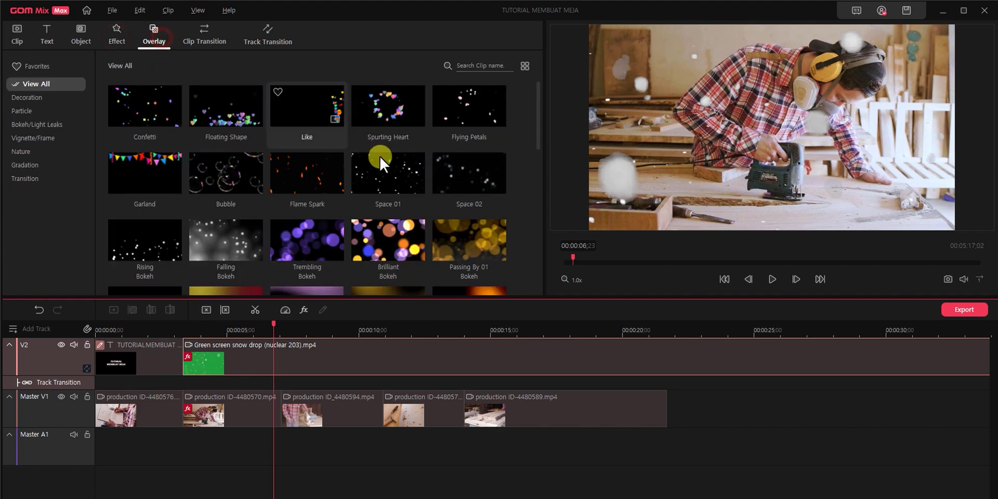
mouse_move(539, 137)
mouse_down()
mouse_move(542, 223)
mouse_move(530, 296)
mouse_move(539, 124)
mouse_up()
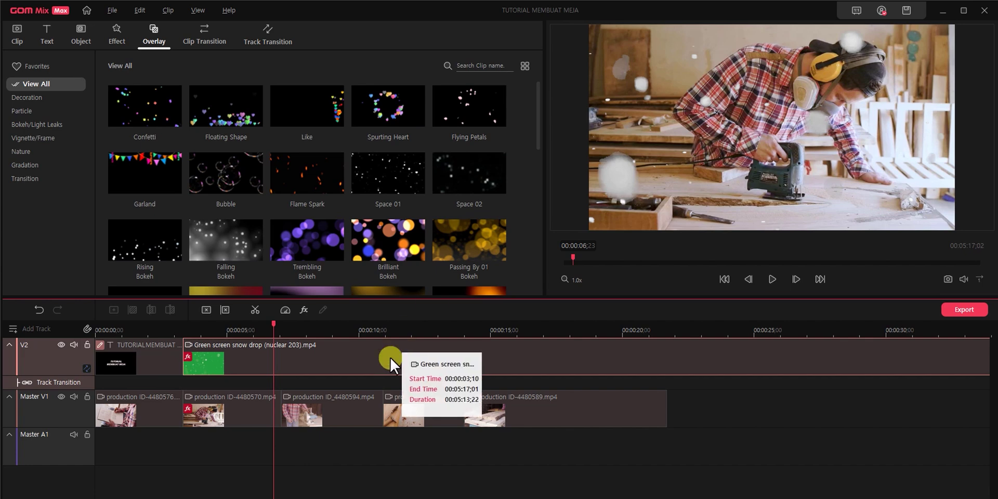
key(ctrl+z)
Apply the Passing By 01 Bokeh overlay to the first clip on Master V1 and preview it from the start
click(144, 328)
click(144, 405)
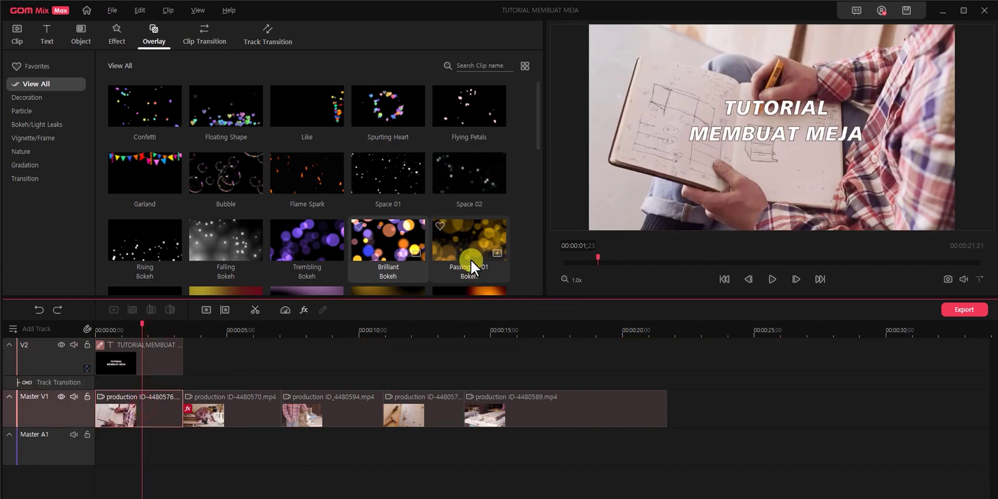
click(499, 253)
drag(146, 322, 72, 326)
key(space)
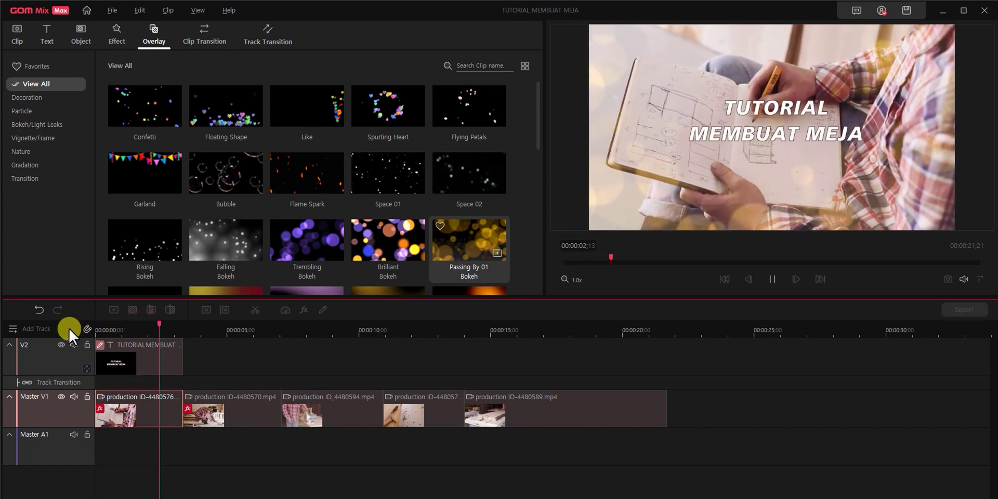
key(space)
Apply the UFO overlay to the first clip in place of the bokeh overlay
scroll(293, 189, down, 1)
scroll(289, 195, down, 1)
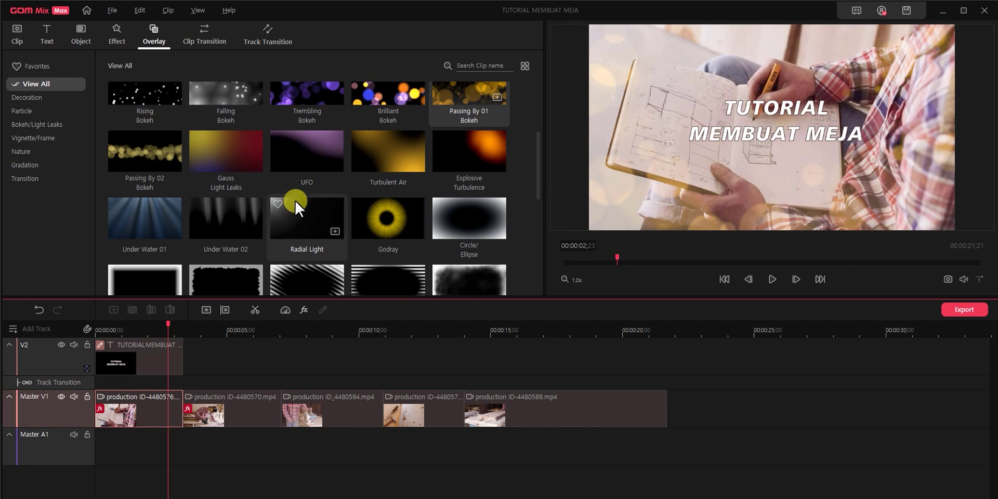
click(109, 327)
click(157, 329)
click(146, 144)
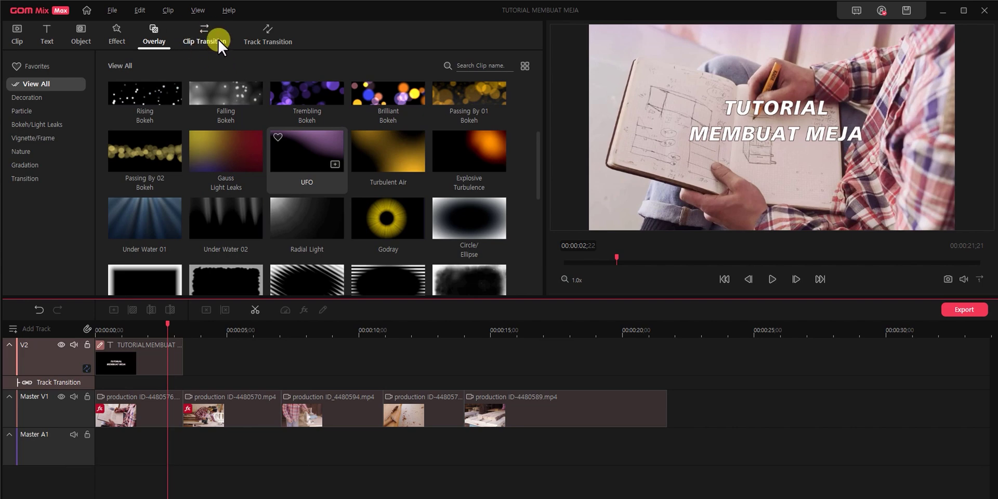
Add the Cross Zoom clip transition at the end of the first clip on Master V1
click(215, 36)
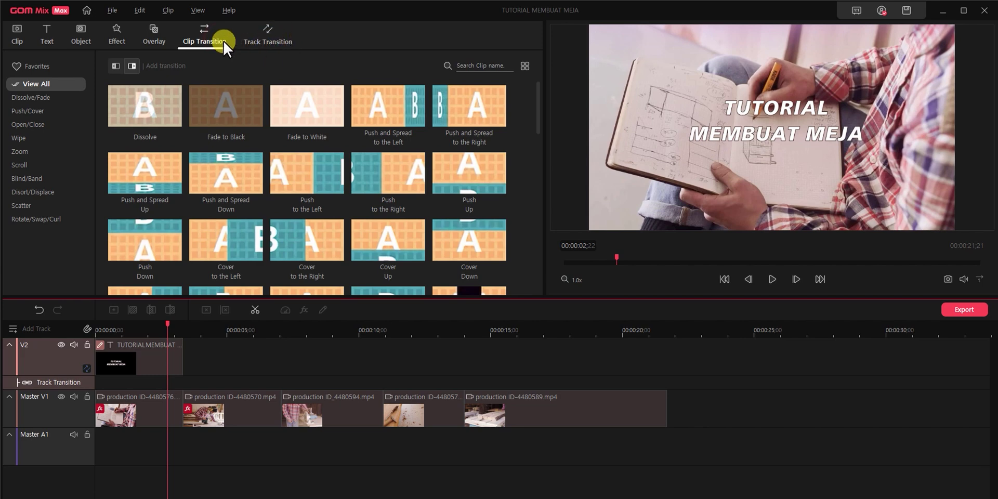
scroll(306, 181, down, 5)
drag(168, 324, 192, 331)
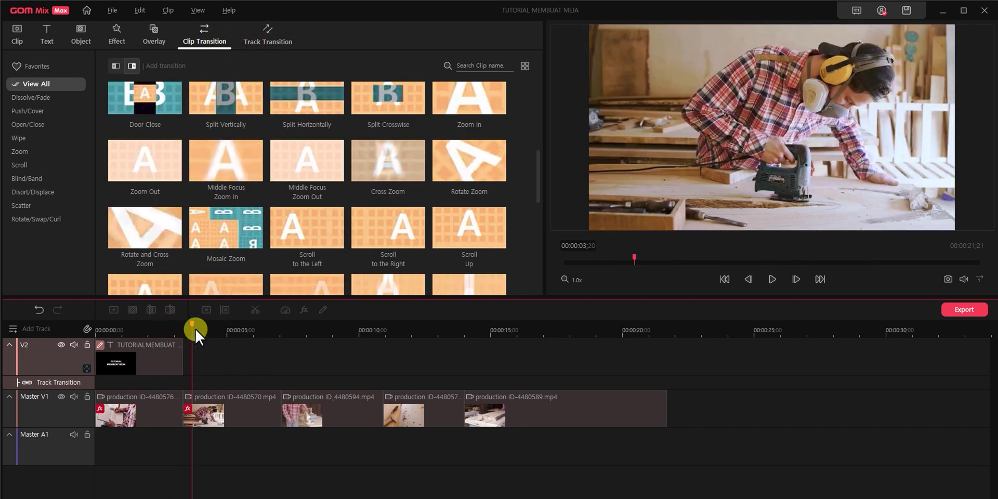
click(388, 161)
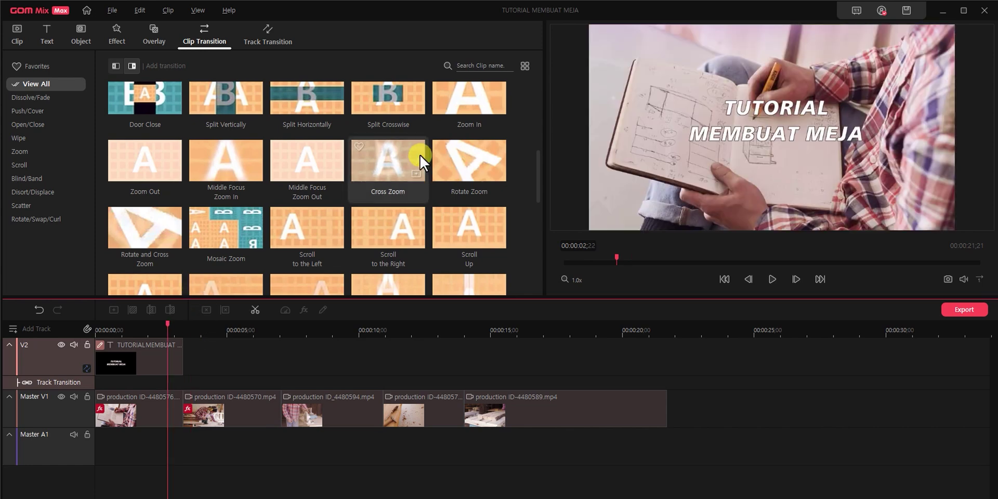
drag(169, 327, 170, 327)
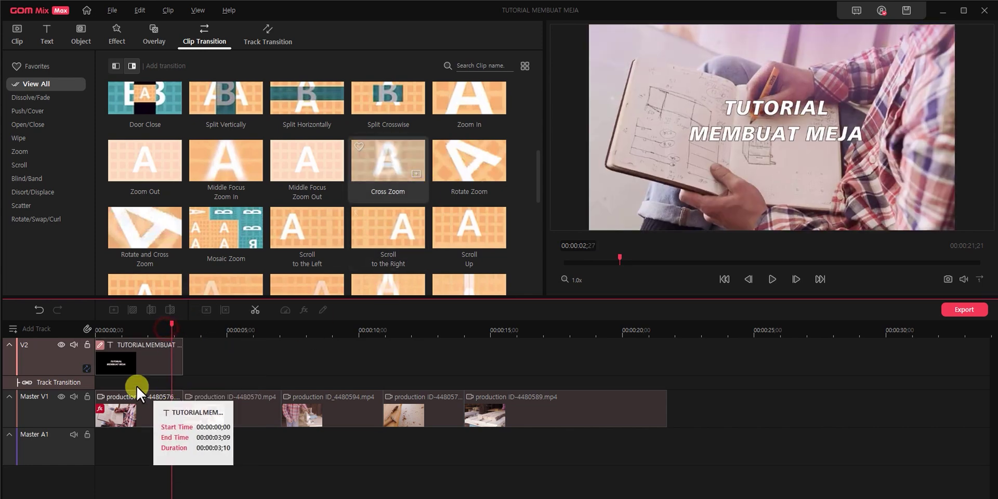
click(167, 402)
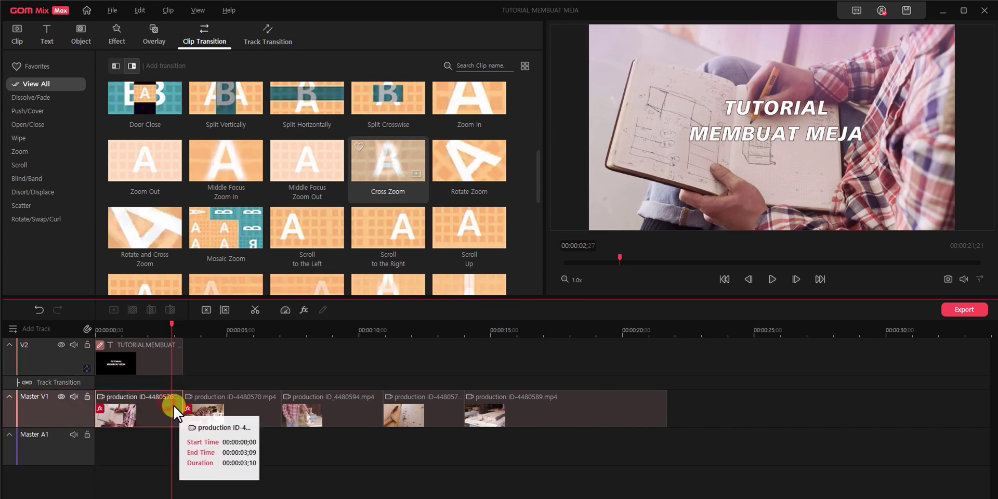
click(416, 173)
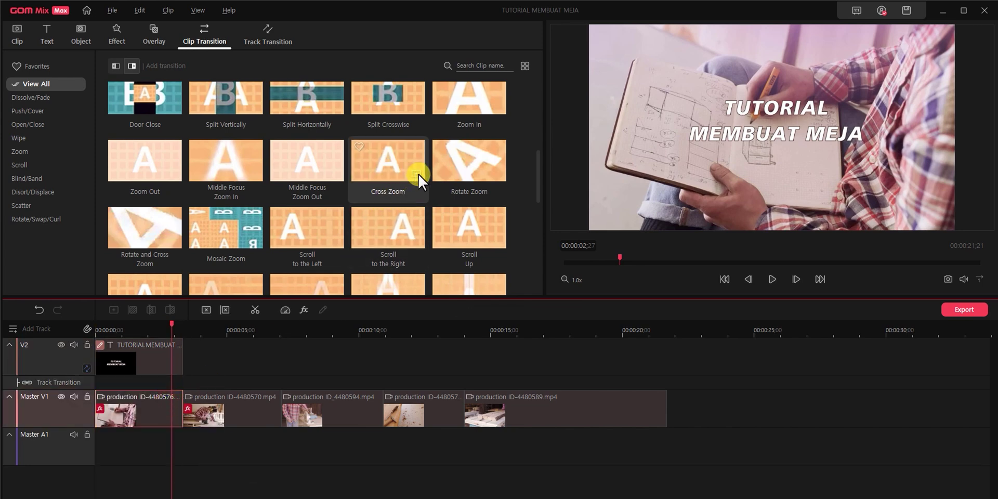
click(417, 173)
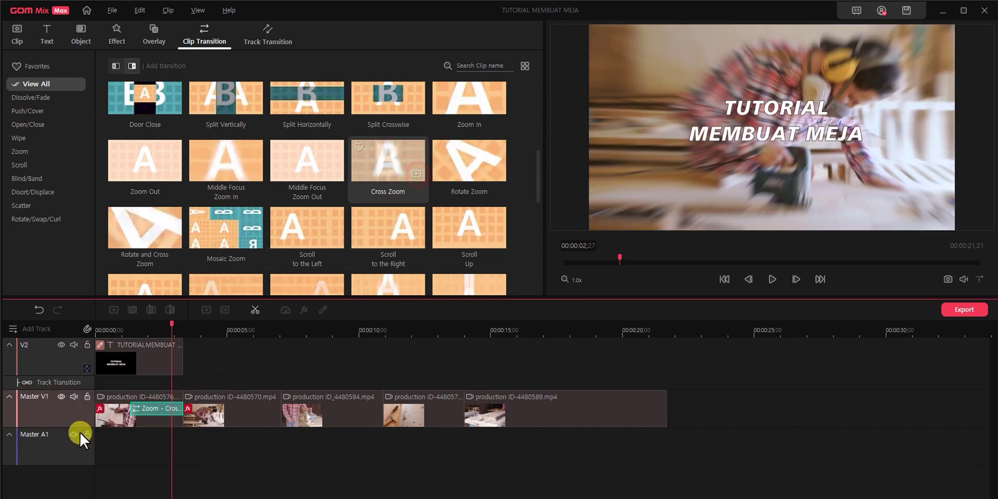
Shorten the Cross Zoom transition and play the video from the start to preview the change to the second clip
drag(155, 329, 68, 329)
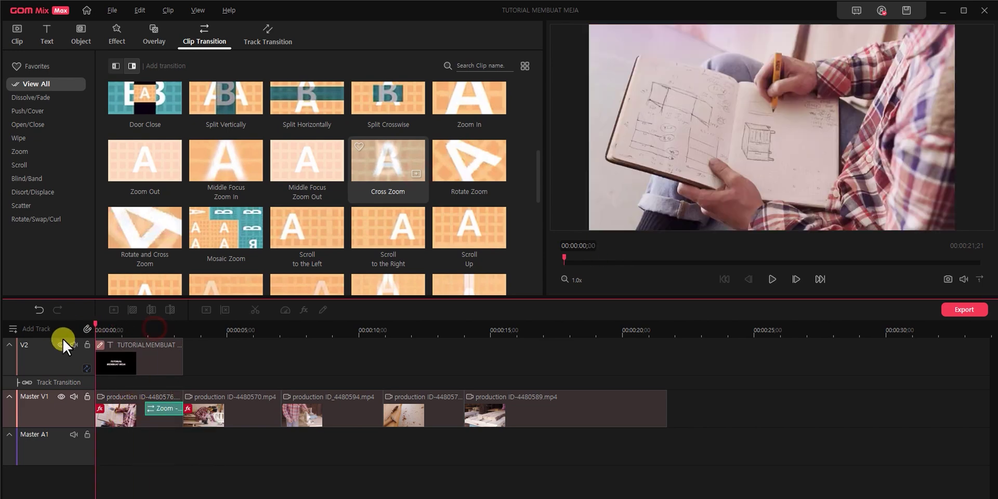
key(space)
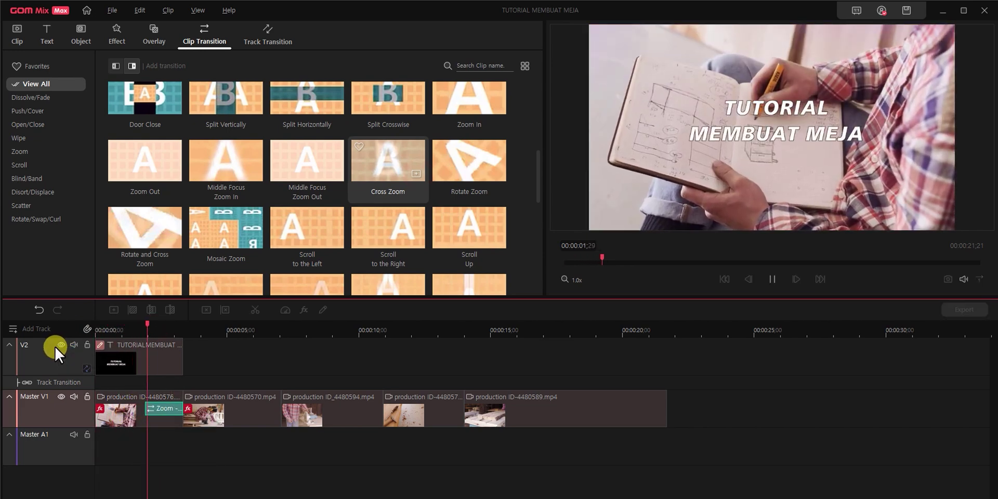
click(277, 338)
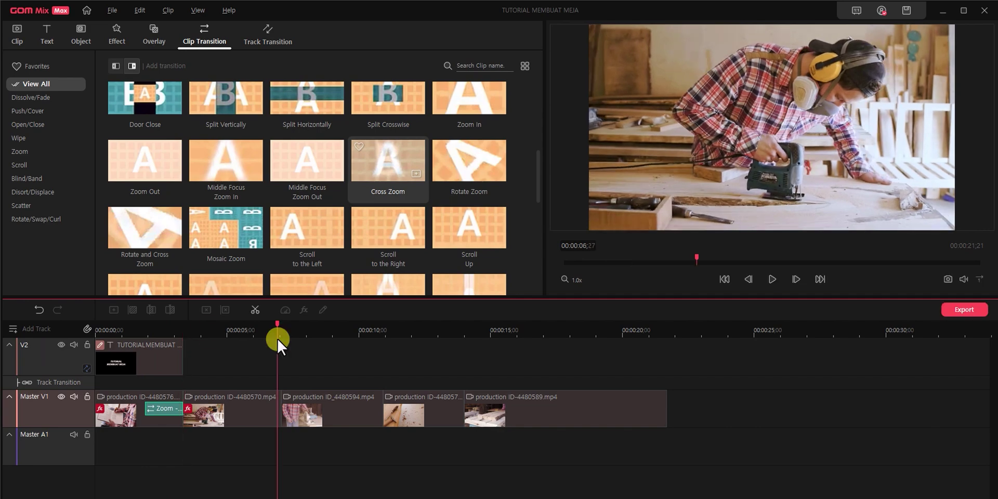
Add a clip transition at the end of the fourth clip on Master V1 and scrub through to the last clip
click(273, 329)
click(327, 329)
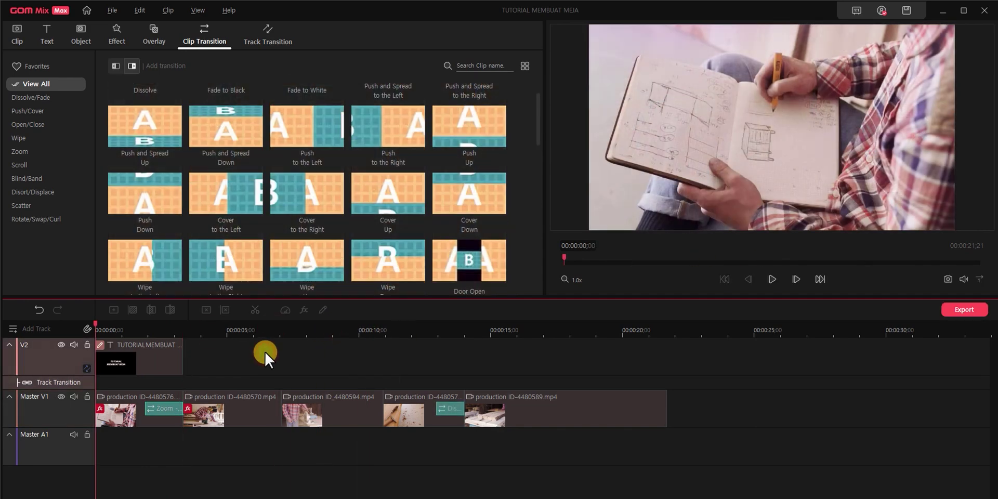
drag(217, 333, 504, 367)
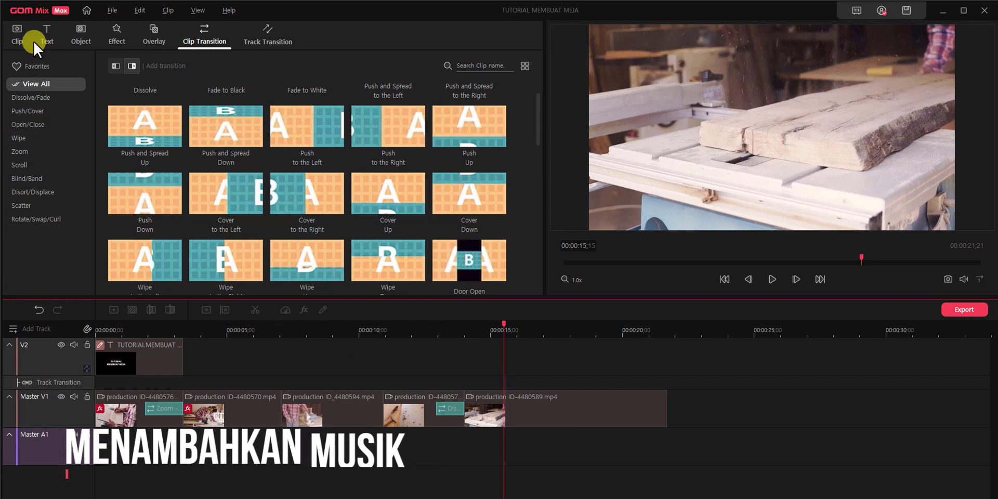
Browse the sample sounds, place Epic Rock Trailer Full.wav from the project clips at the start of Master A1 and preview the playback
click(21, 30)
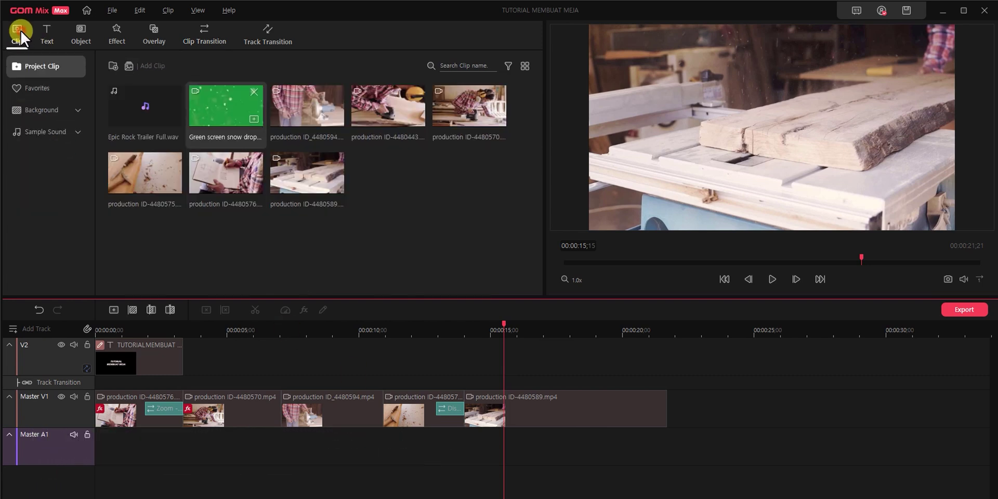
click(76, 134)
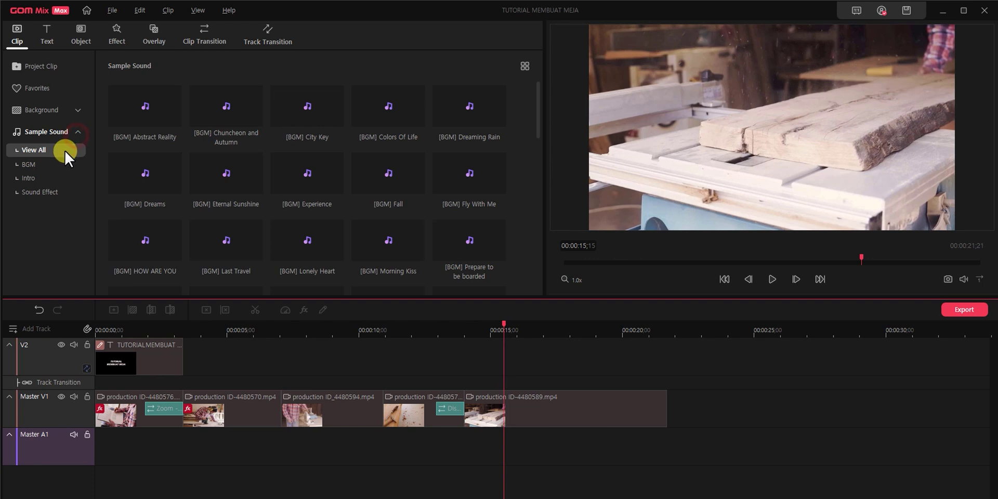
scroll(253, 179, down, 3)
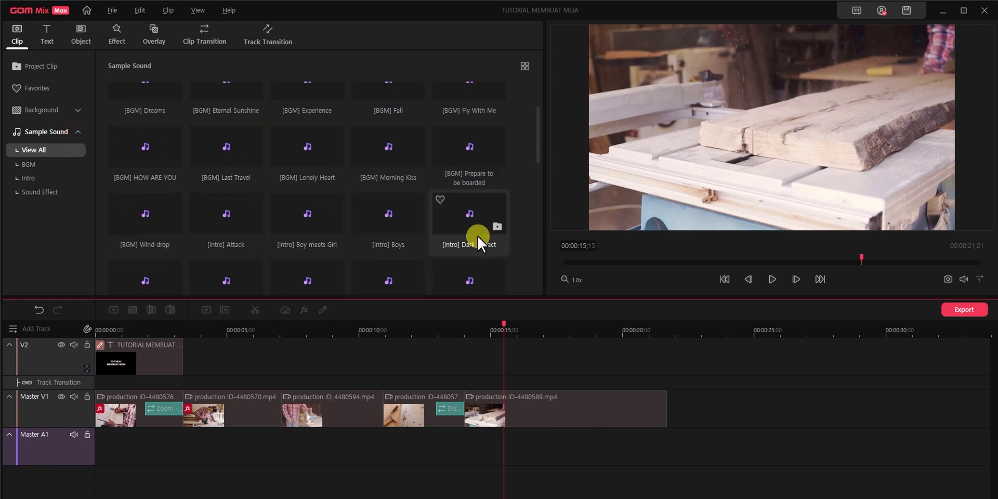
click(32, 62)
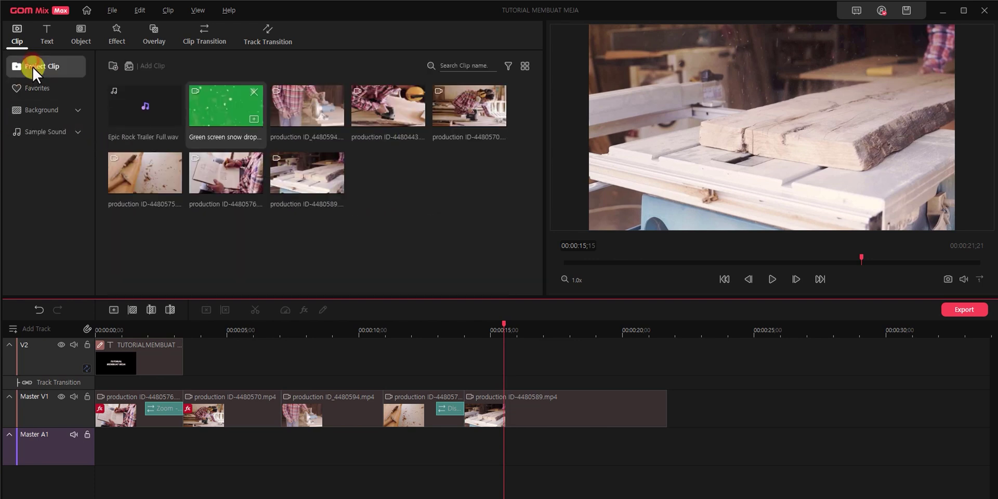
drag(138, 98, 91, 456)
click(100, 321)
key(space)
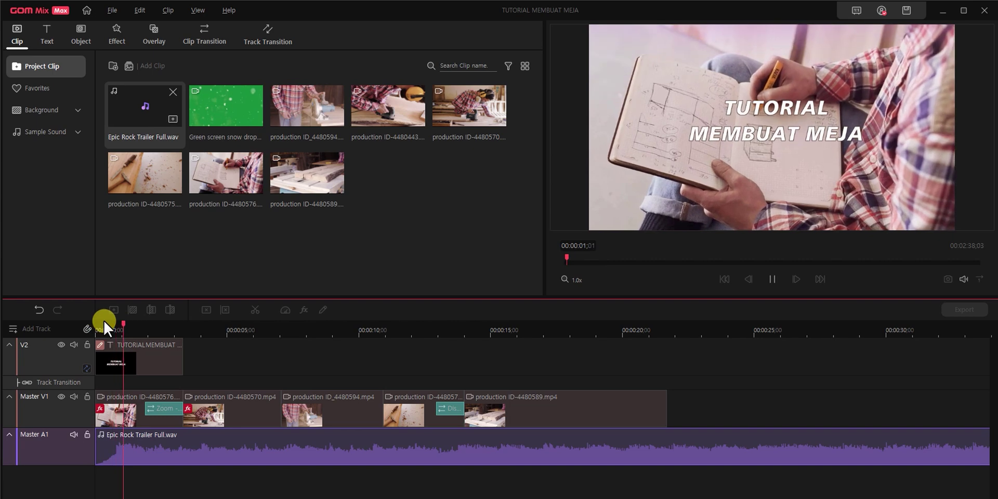
key(space)
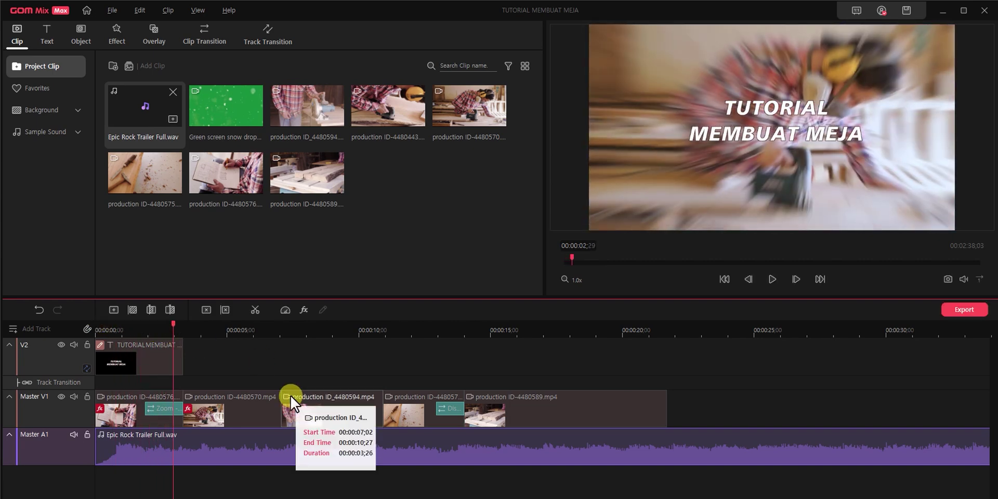
click(226, 471)
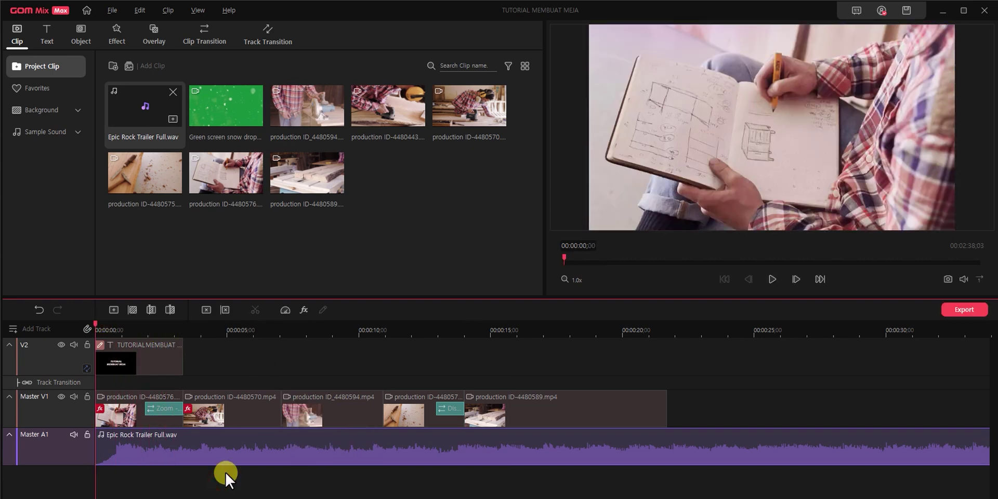
Set the audio level of Epic Rock Trailer Full.wav to -32 in its Audio Adjustment
right_click(243, 449)
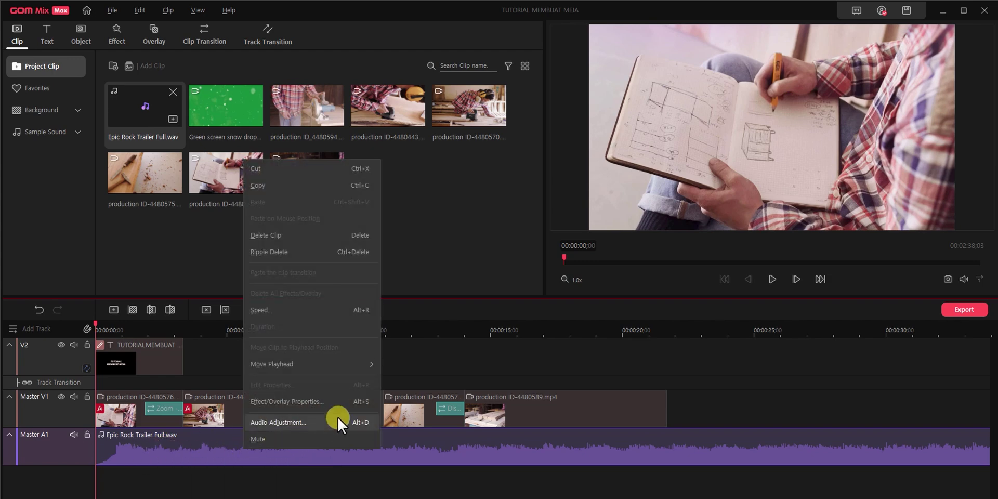
click(317, 421)
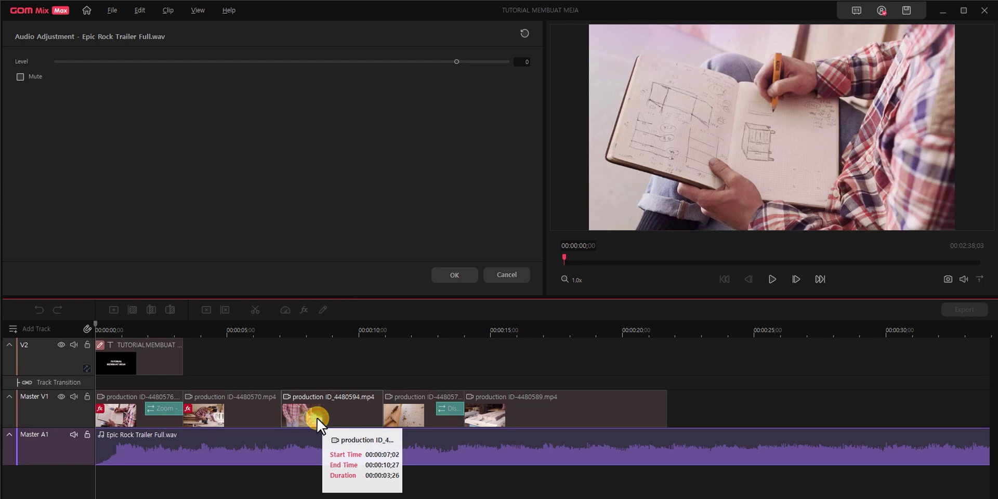
drag(456, 61, 323, 63)
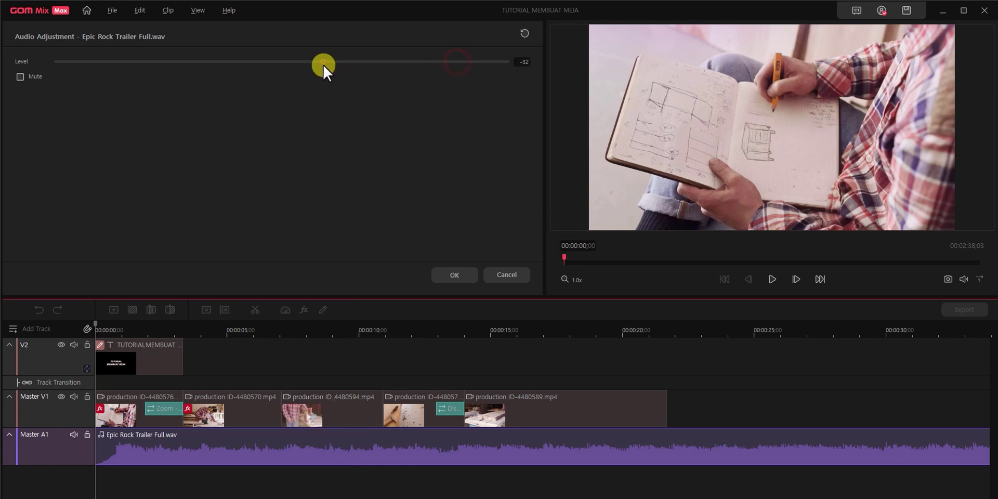
click(454, 274)
Trim the music to the end of the last clip, with a Dissolve/Fade transition closing that clip, and scrub back through the timeline
click(590, 333)
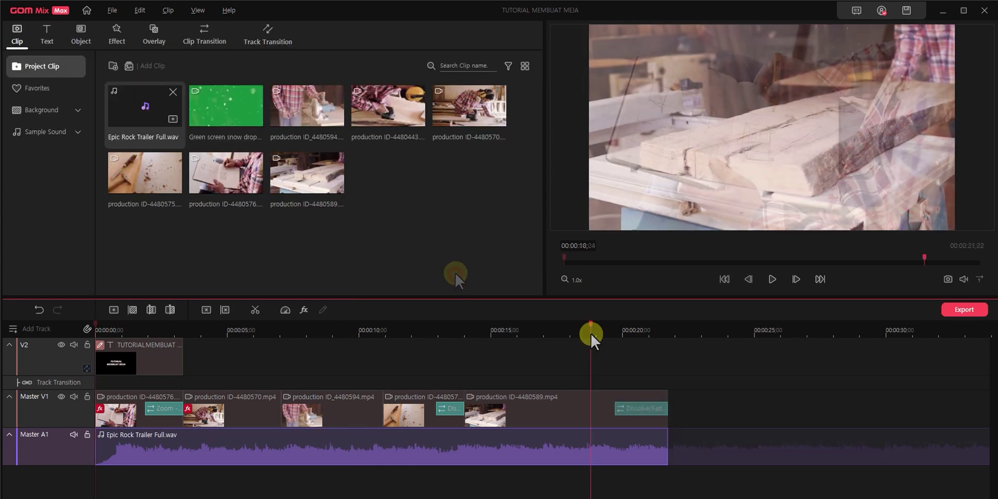
click(567, 324)
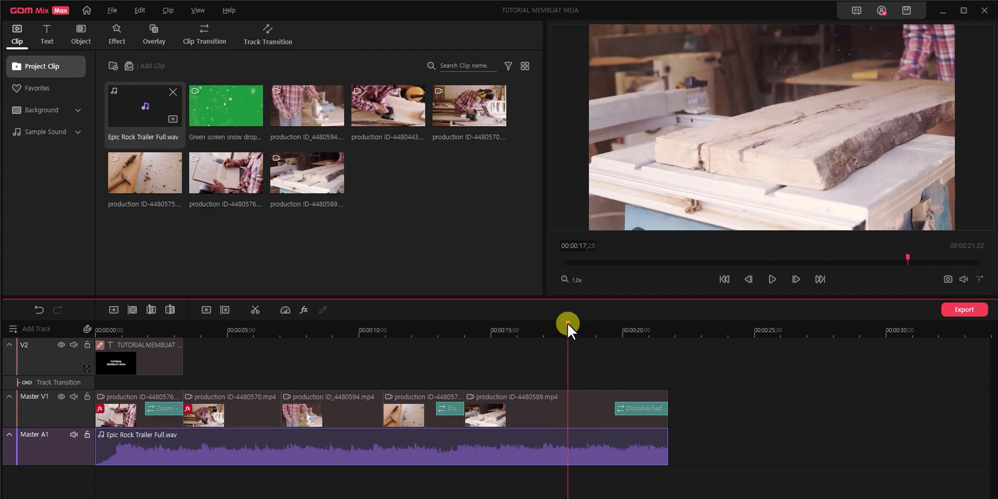
drag(567, 324, 410, 325)
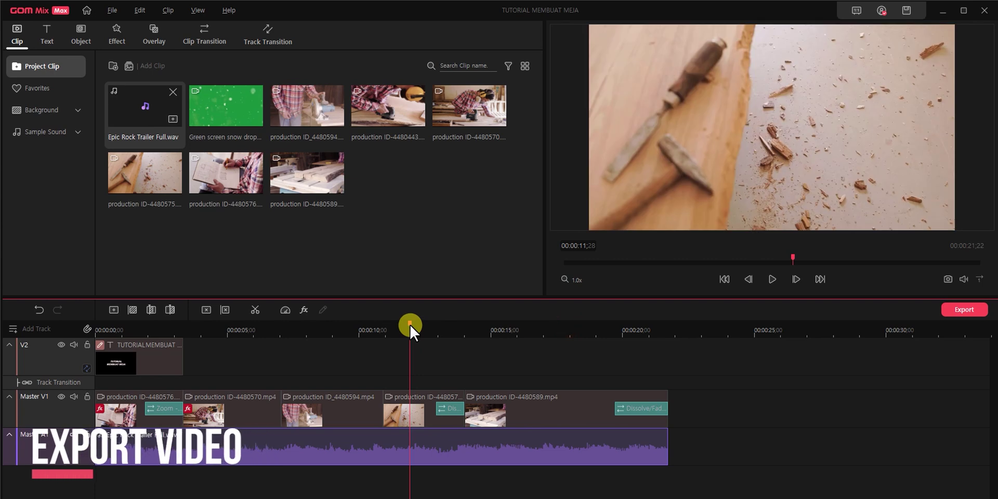
Export the project in mp4 format as TUTORIAL MEMBUAT MEJA to the EDITING VIDEO folder on the desktop, with Good quality
click(957, 310)
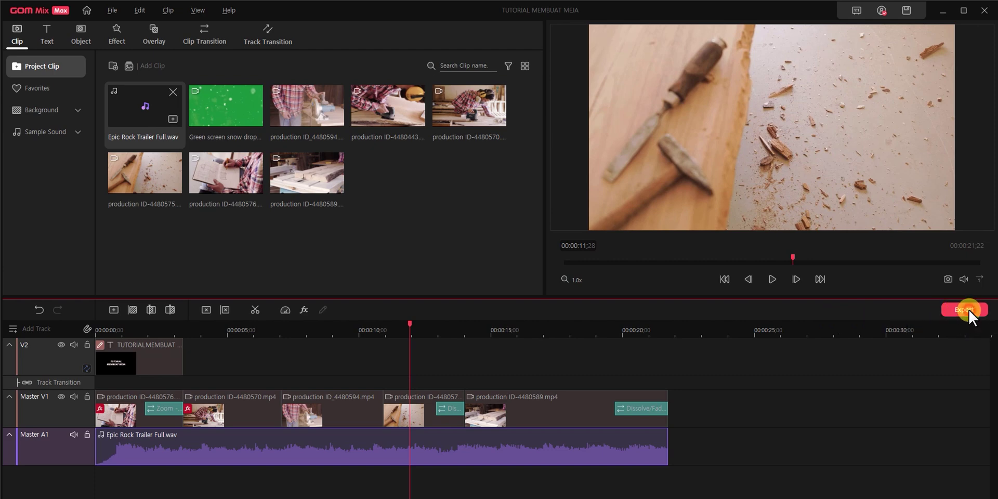
click(966, 310)
click(509, 135)
click(508, 134)
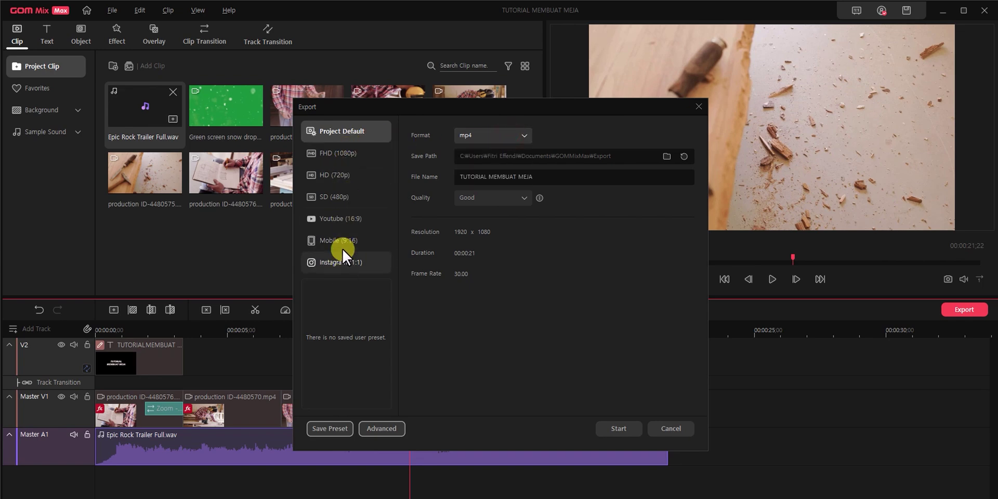
click(458, 177)
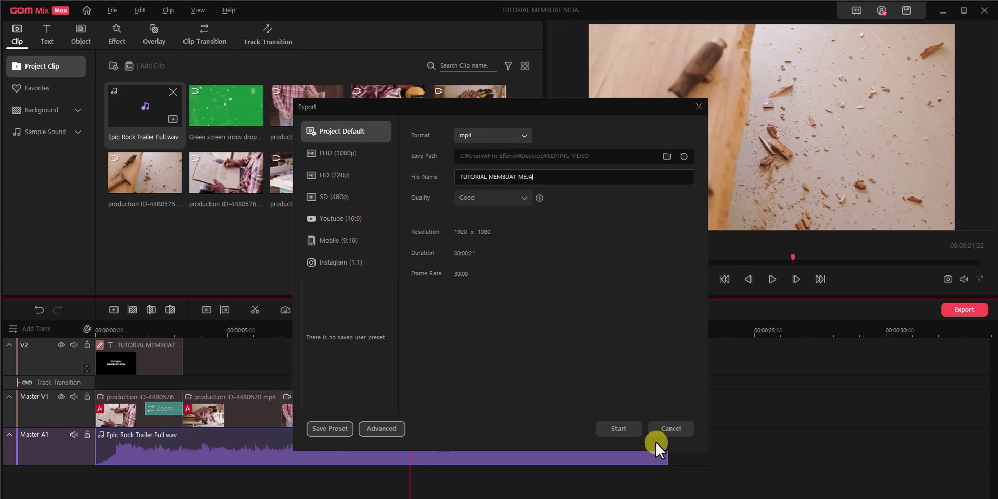
click(619, 430)
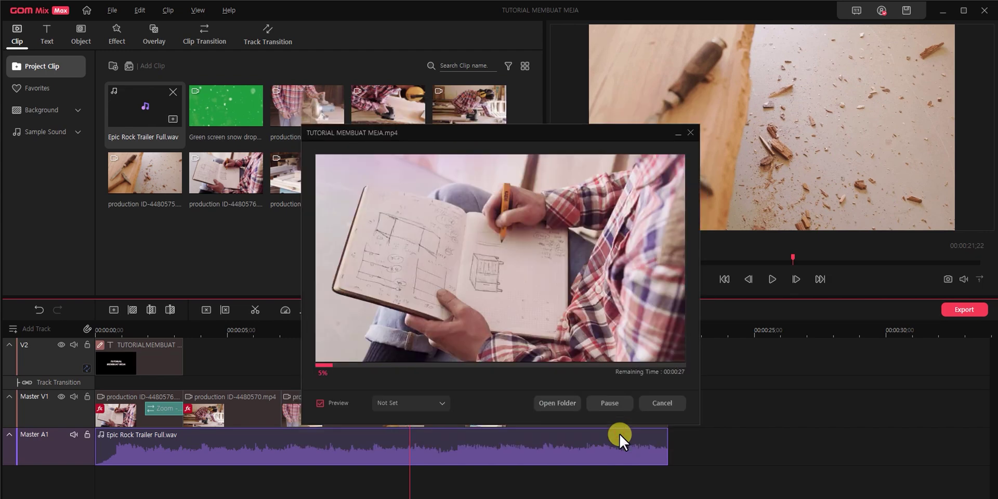